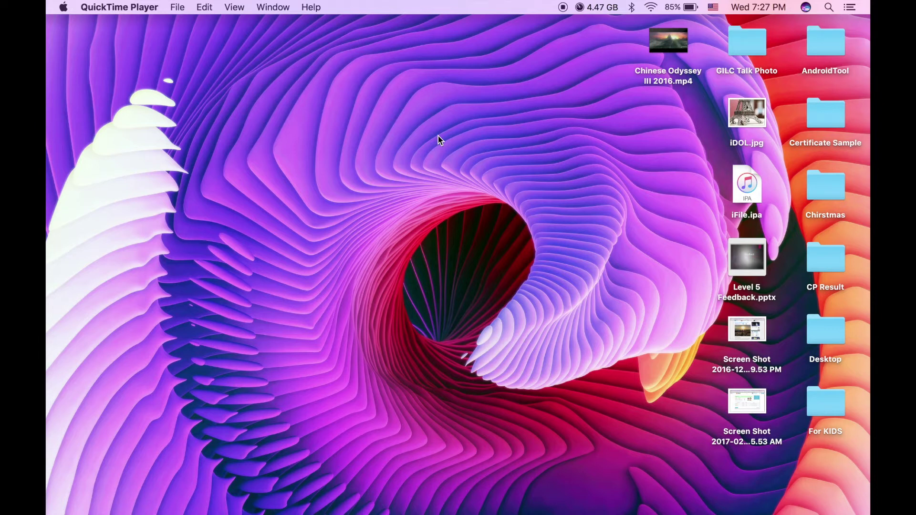
Open Launchpad with F4 and launch Wirecast Pro into a new untitled document.
{"action": "key", "text": "F4"}
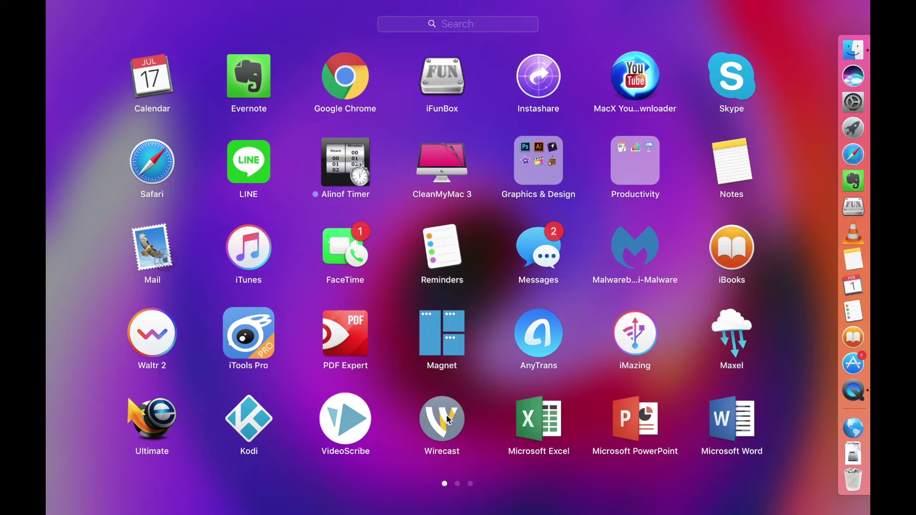
{"action": "left_click", "coordinate": [447, 433]}
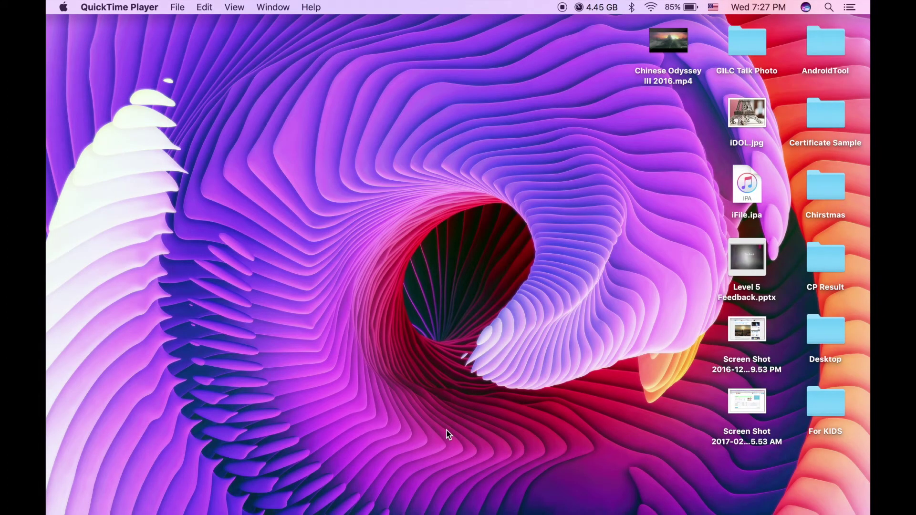
{"action": "mouse_move", "coordinate": [853, 346]}
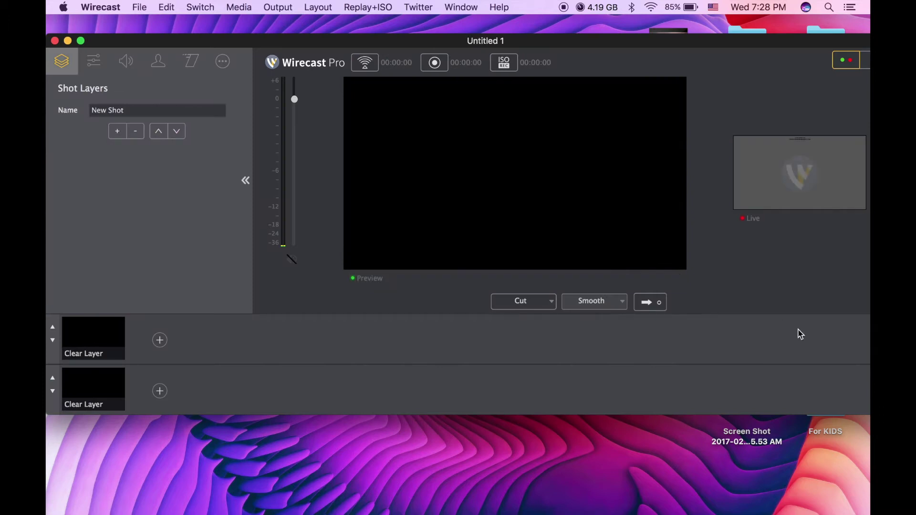
Move the untitled Wirecast window to the screen's left edge and select layer 1's Clear Layer shot.
{"action": "left_click", "coordinate": [177, 127]}
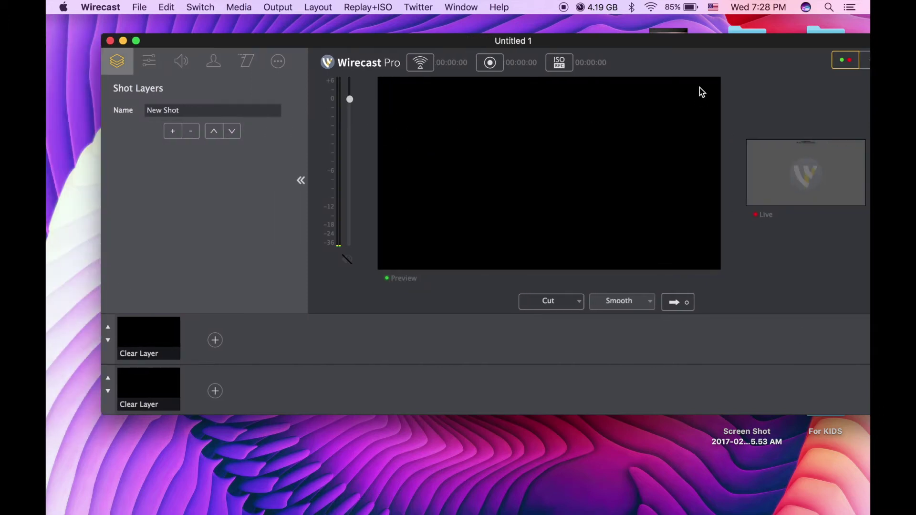
{"action": "left_click_drag", "start_coordinate": [684, 42], "coordinate": [642, 23]}
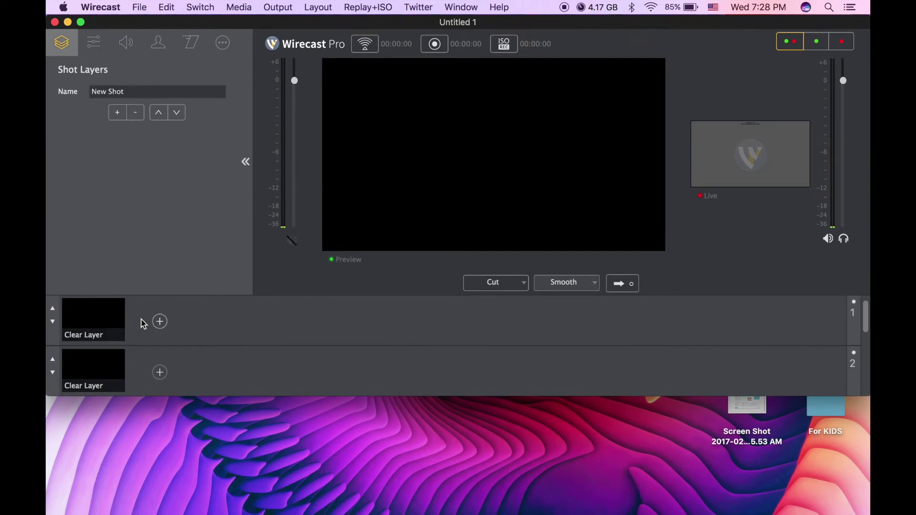
{"action": "scroll", "coordinate": [85, 380], "scroll_direction": "down", "scroll_amount": 1}
{"action": "scroll", "coordinate": [94, 365], "scroll_direction": "down", "scroll_amount": 5}
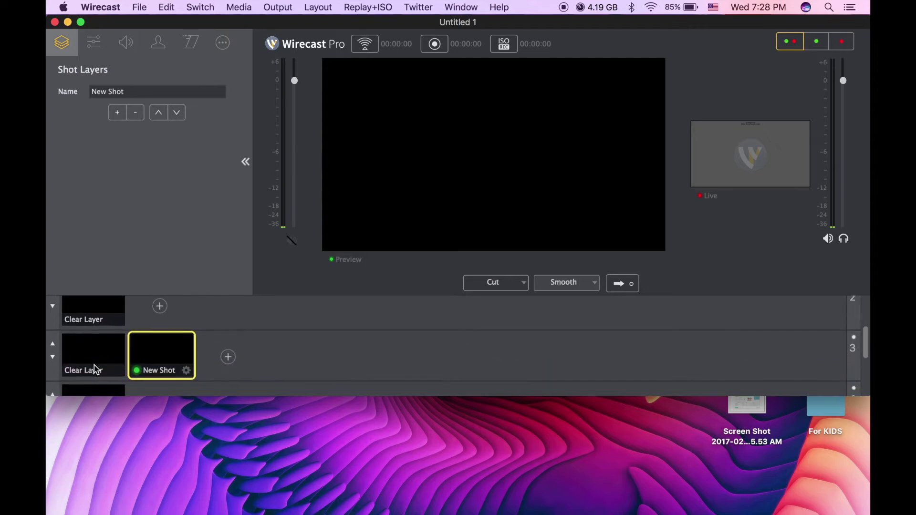
{"action": "scroll", "coordinate": [95, 369], "scroll_direction": "down", "scroll_amount": 6}
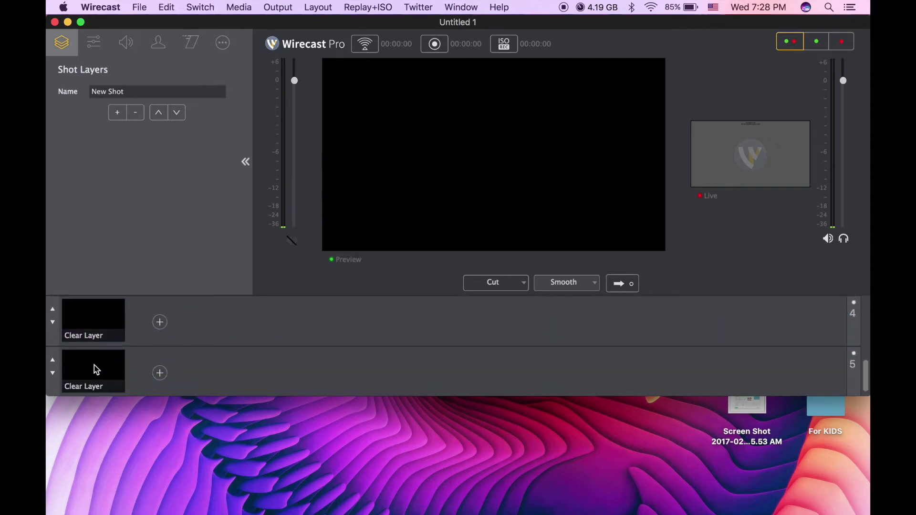
{"action": "scroll", "coordinate": [93, 365], "scroll_direction": "up", "scroll_amount": 10}
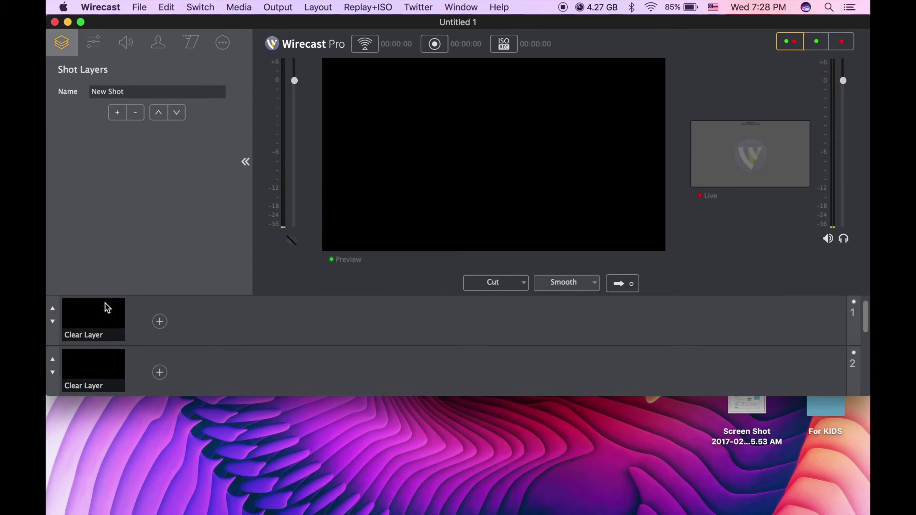
{"action": "left_click", "coordinate": [102, 320]}
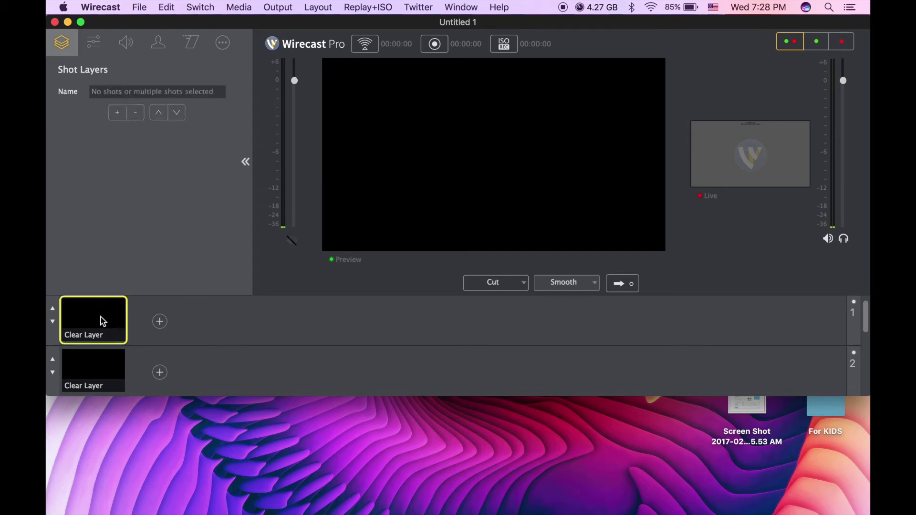
Add Desktop media file Chinese Odyssey III 2016.mp4 as a new shot on layer 1.
{"action": "left_click", "coordinate": [161, 322]}
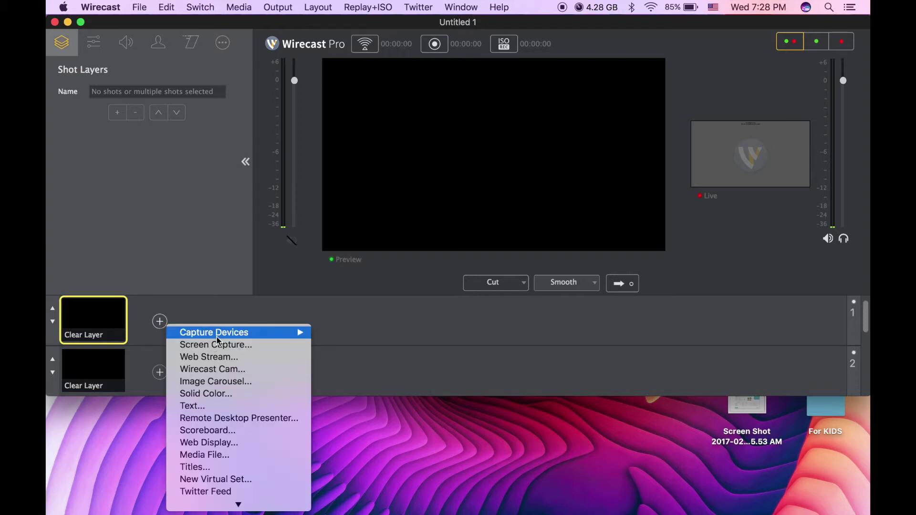
{"action": "mouse_move", "coordinate": [226, 338]}
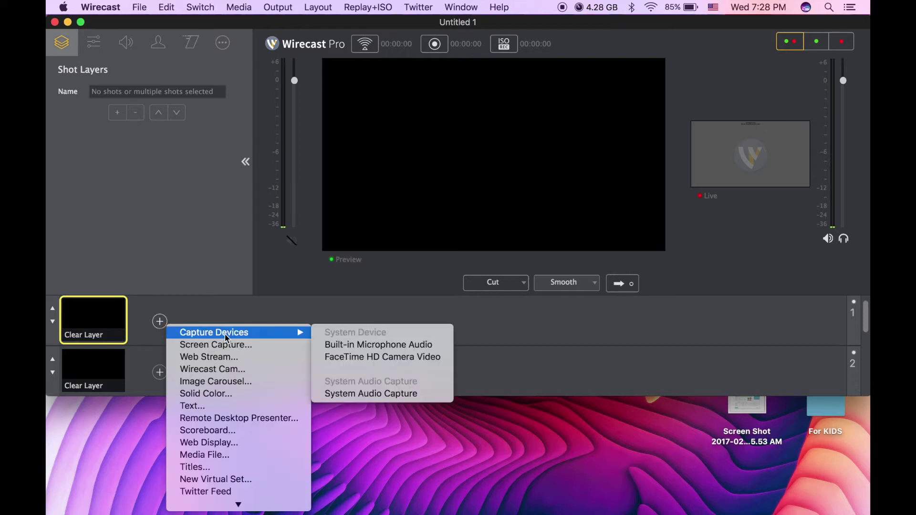
{"action": "left_click", "coordinate": [214, 457]}
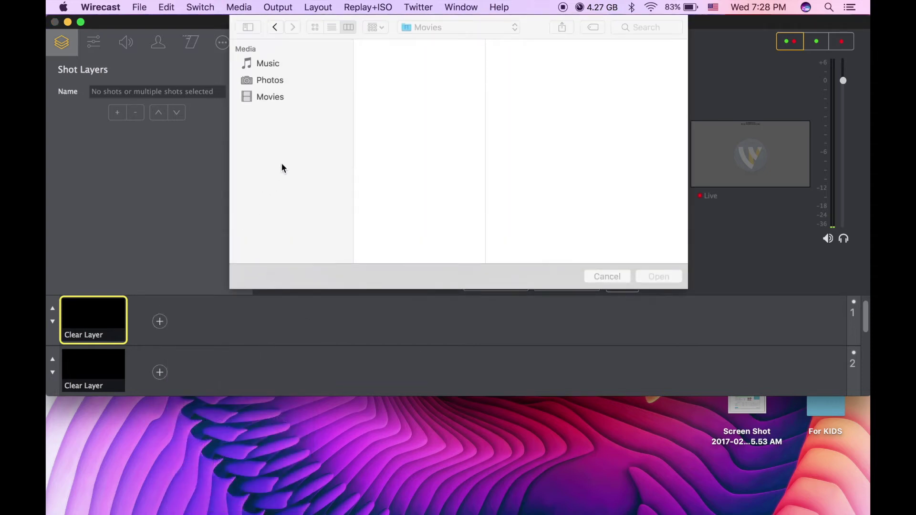
{"action": "left_click", "coordinate": [274, 214]}
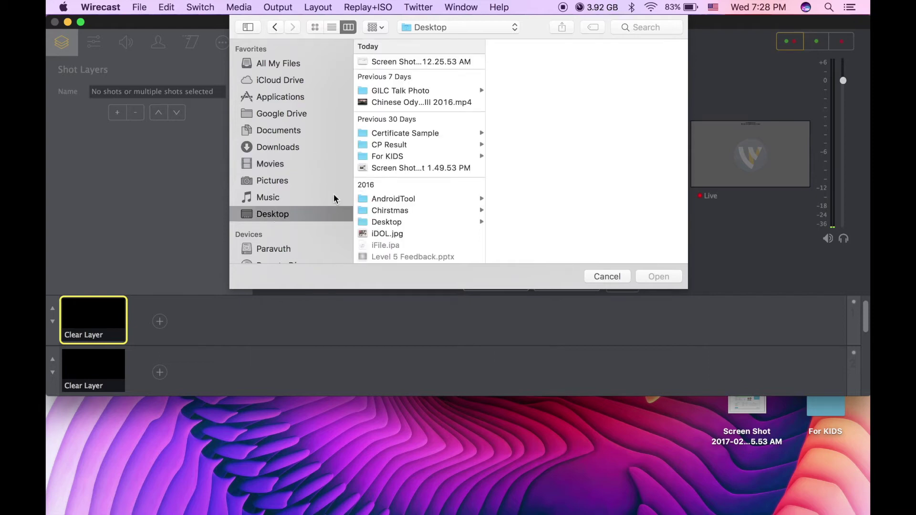
{"action": "left_click", "coordinate": [412, 103]}
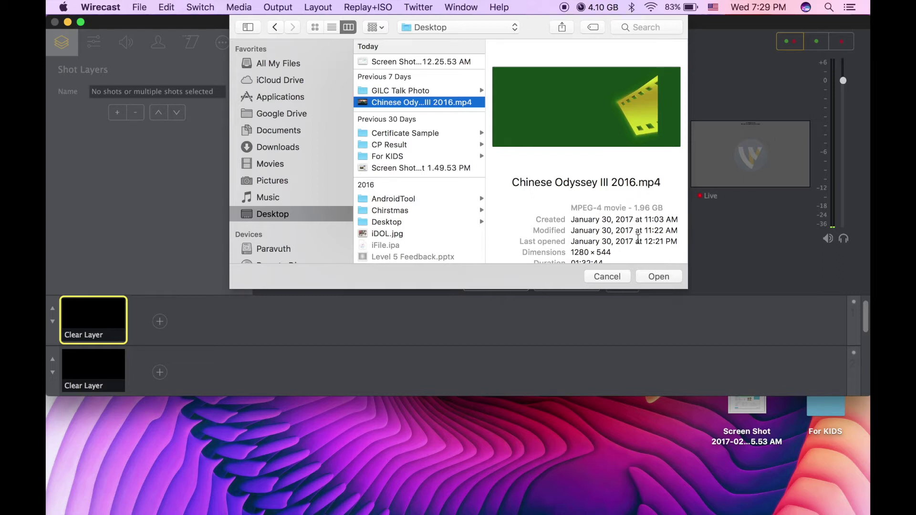
{"action": "left_click", "coordinate": [659, 277]}
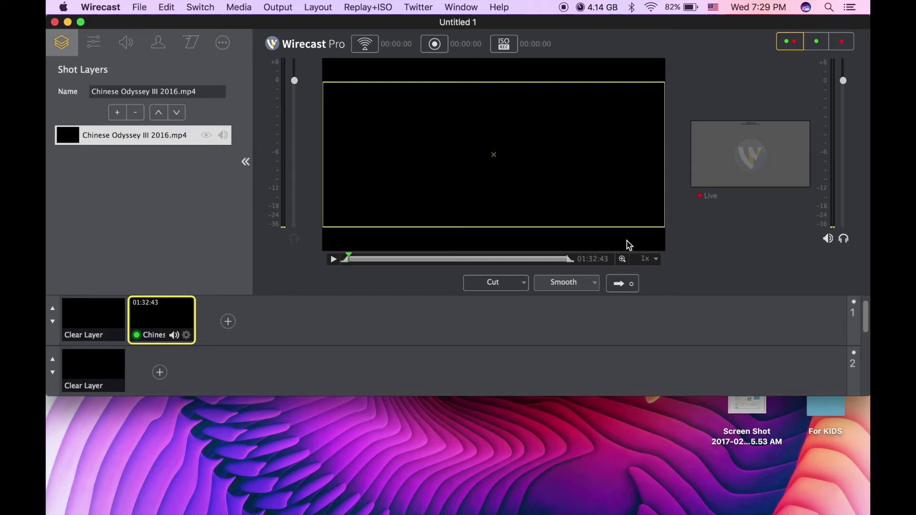
Take the Chinese Odyssey III 2016.mp4 shot live with the Go transition.
{"action": "left_click", "coordinate": [622, 288]}
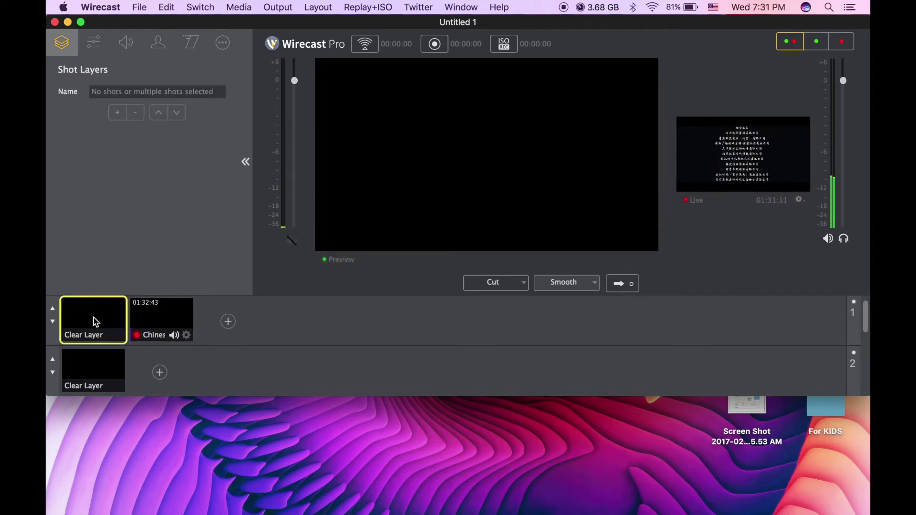
Add the existing Image Carousel 1 as a layer above the movie in the Chinese Odyssey shot.
{"action": "left_click", "coordinate": [185, 318]}
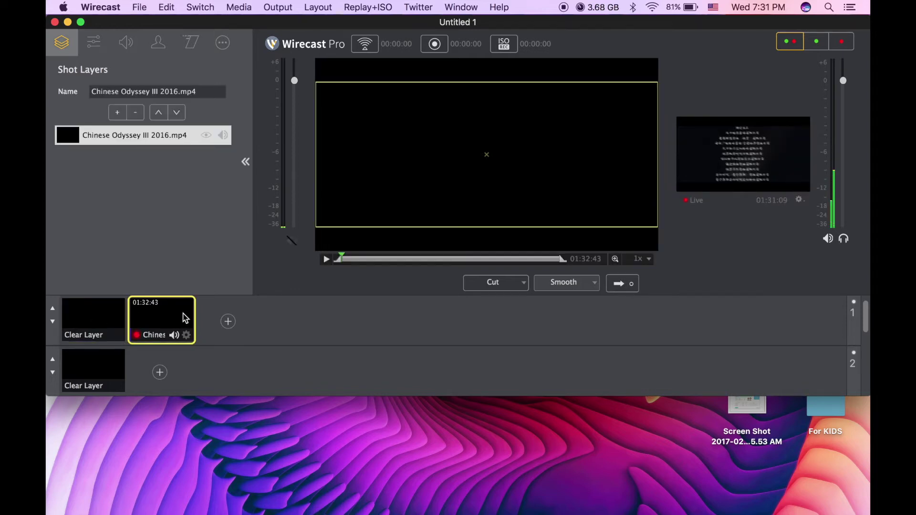
{"action": "left_click", "coordinate": [118, 112]}
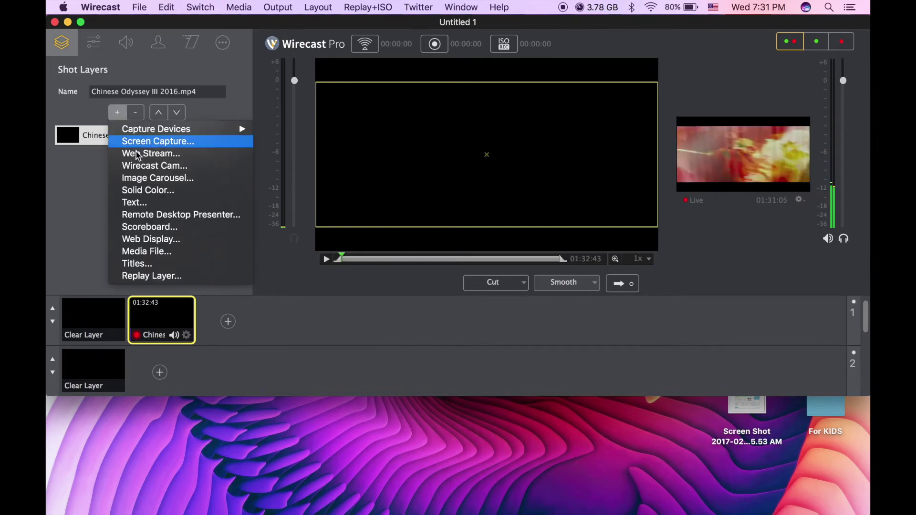
{"action": "left_click", "coordinate": [148, 180]}
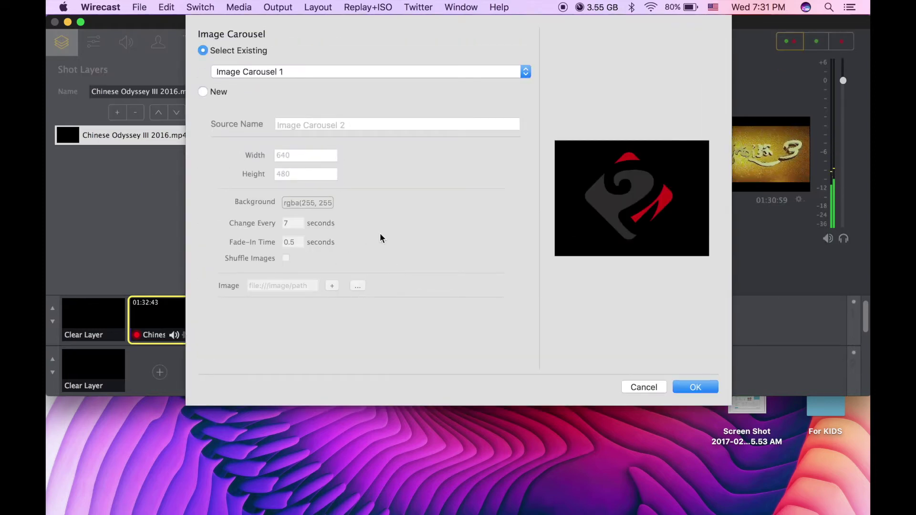
{"action": "left_click", "coordinate": [214, 91]}
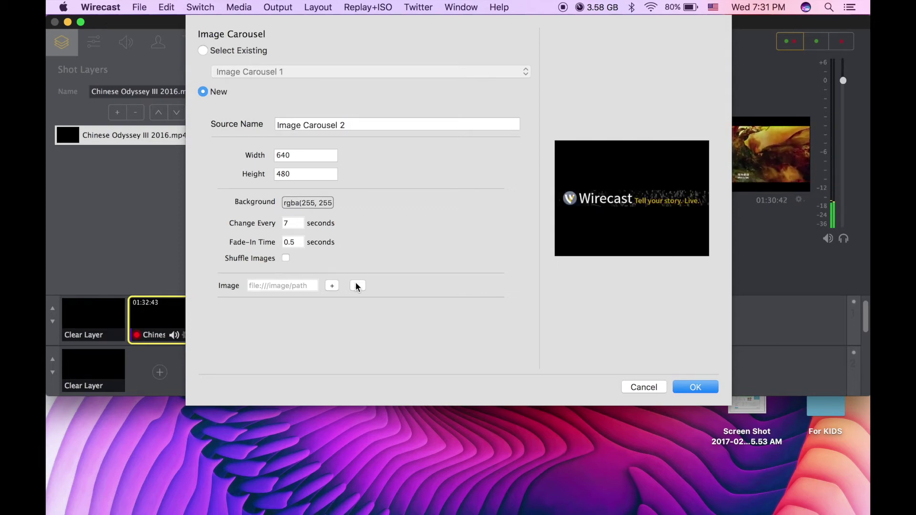
{"action": "left_click", "coordinate": [357, 285]}
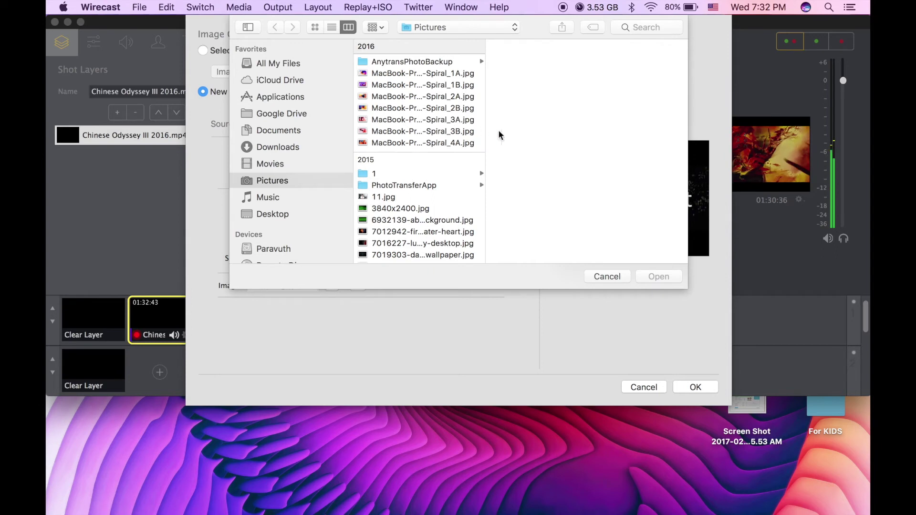
{"action": "left_click", "coordinate": [620, 275]}
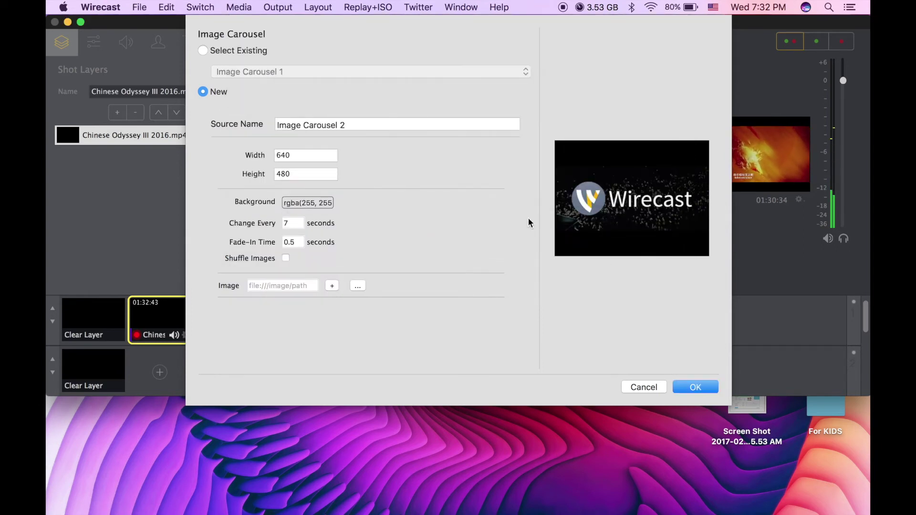
{"action": "left_click", "coordinate": [241, 51]}
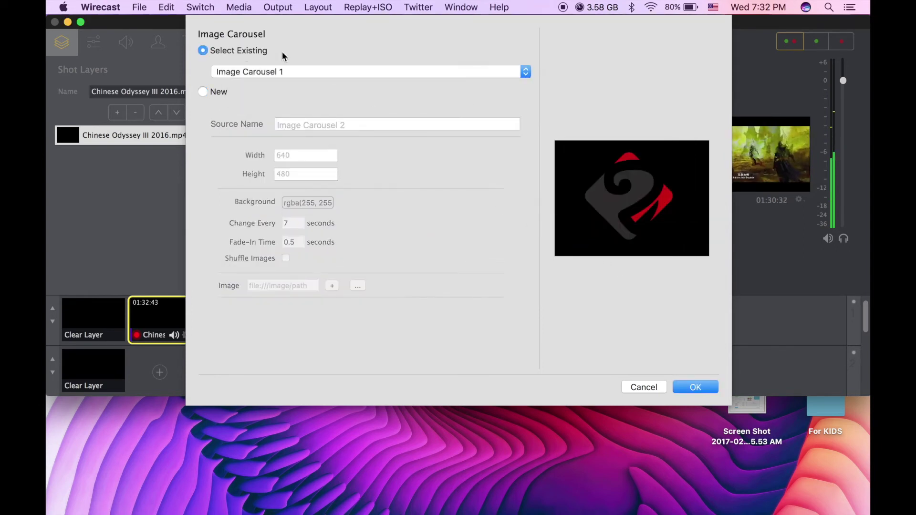
{"action": "left_click", "coordinate": [692, 388]}
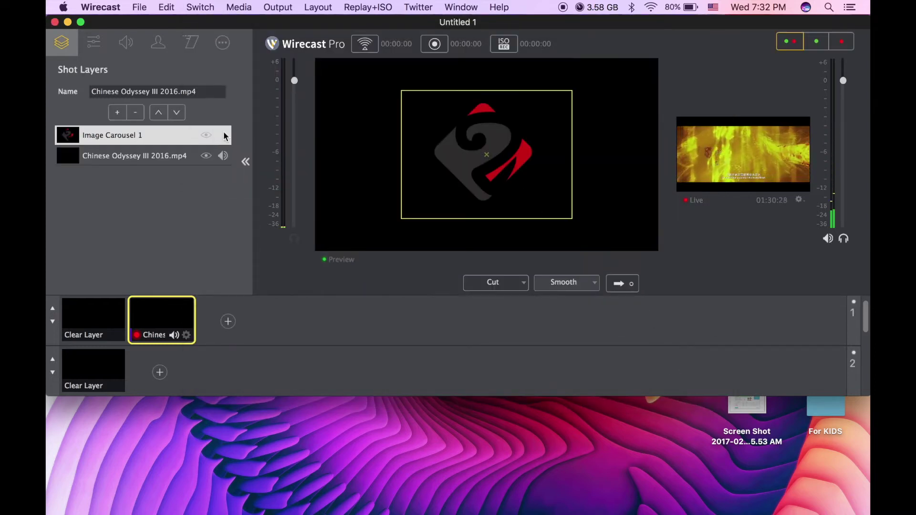
Scale the Image Carousel 1 logo to 49% and place it in the shot's top-right corner.
{"action": "left_click", "coordinate": [145, 134]}
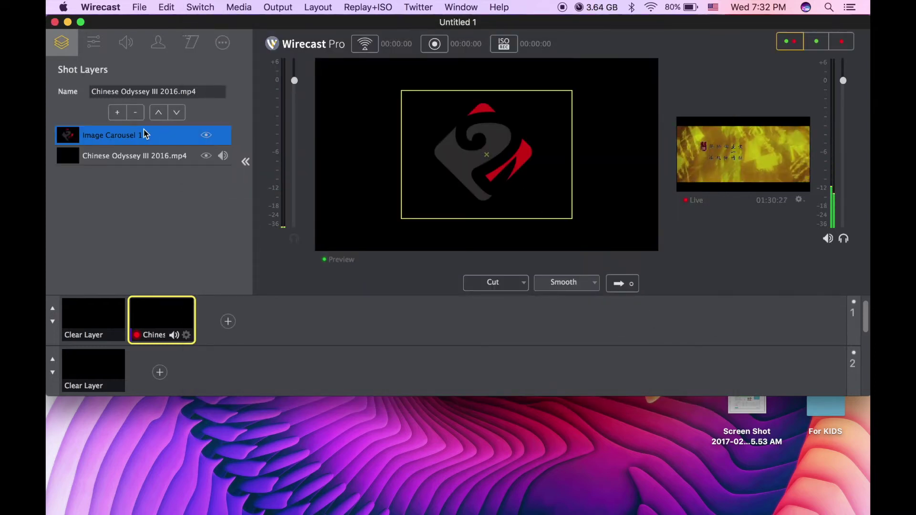
{"action": "left_click", "coordinate": [94, 42]}
{"action": "left_click_drag", "start_coordinate": [120, 110], "coordinate": [113, 110]}
{"action": "left_click_drag", "start_coordinate": [485, 153], "coordinate": [617, 87]}
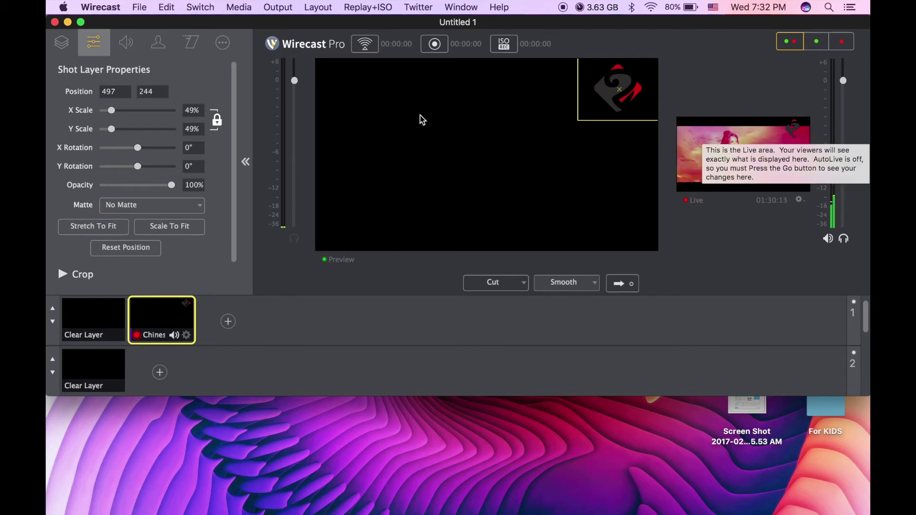
{"action": "mouse_move", "coordinate": [618, 89]}
{"action": "left_mouse_down"}
{"action": "mouse_move", "coordinate": [619, 218]}
{"action": "mouse_move", "coordinate": [621, 94]}
{"action": "left_mouse_up"}
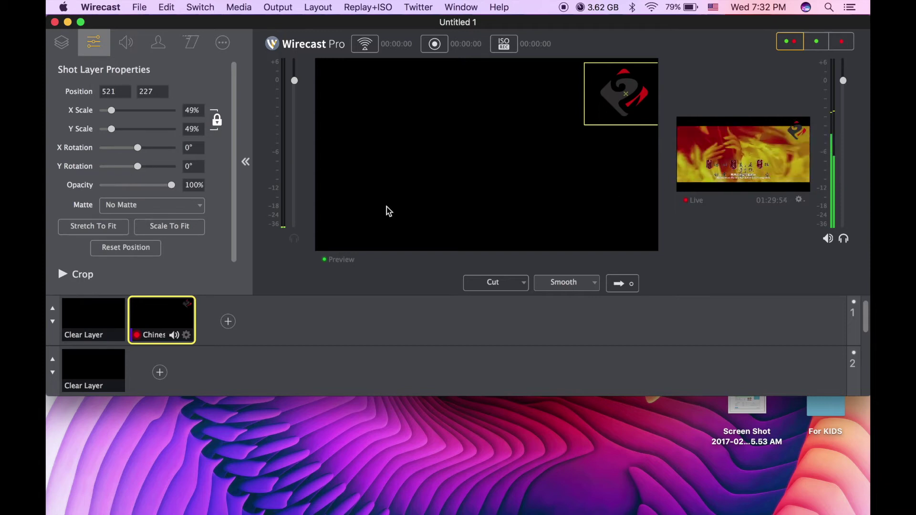
{"action": "left_click", "coordinate": [64, 43]}
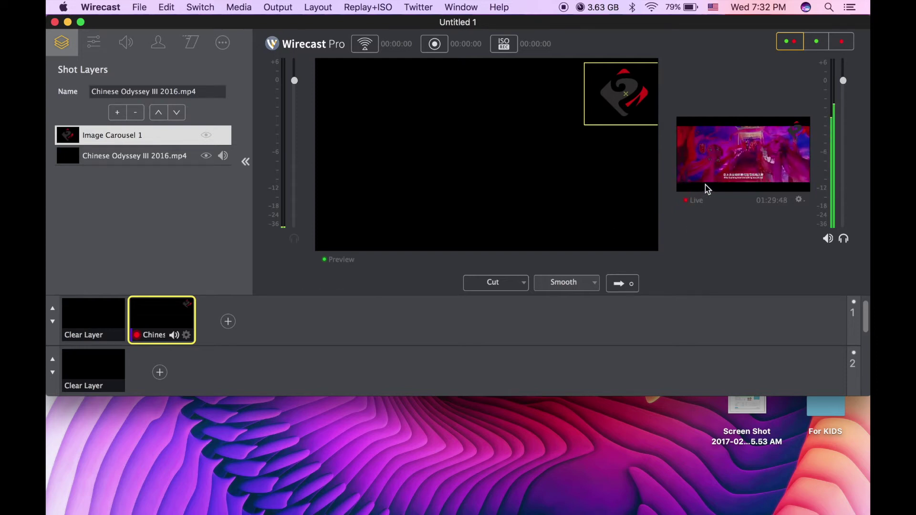
{"action": "left_click", "coordinate": [118, 114]}
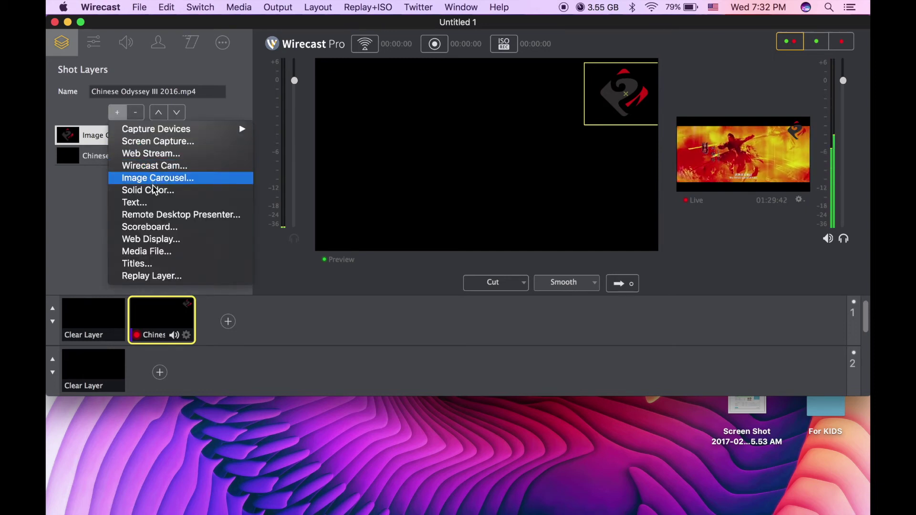
Add a new text layer to the shot reading 'Testing'.
{"action": "left_click", "coordinate": [158, 207]}
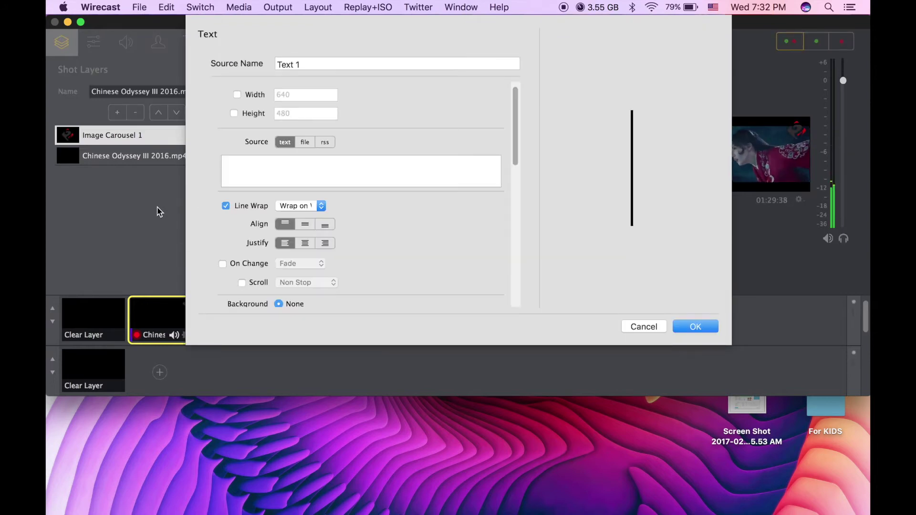
{"action": "left_click", "coordinate": [315, 175]}
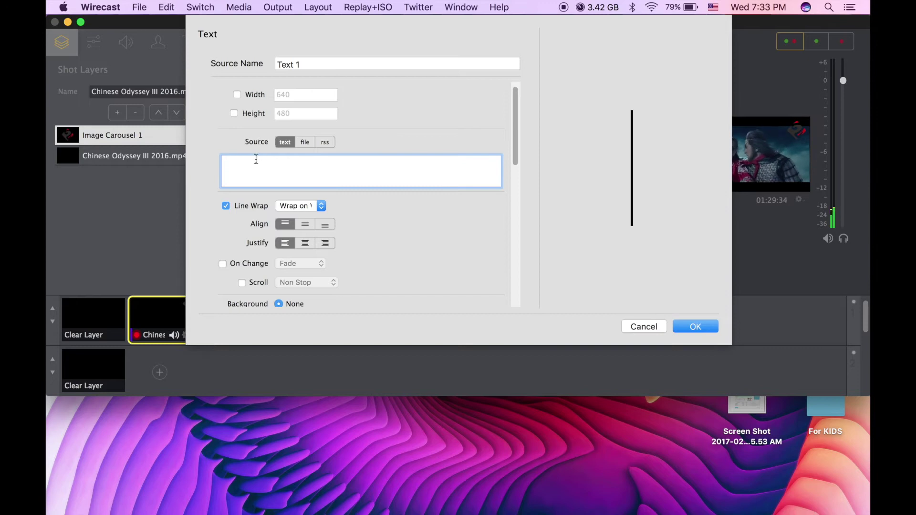
{"action": "type", "text": "Testing"}
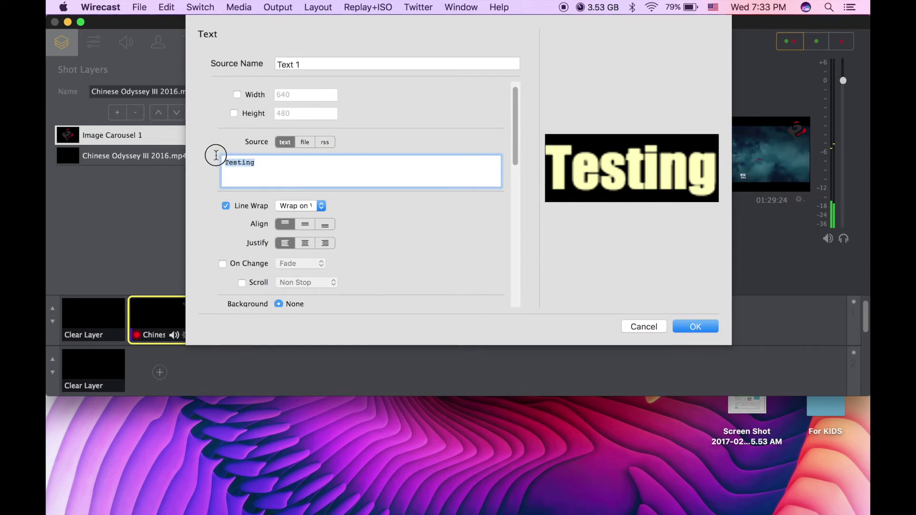
{"action": "scroll", "coordinate": [317, 174], "scroll_direction": "down", "scroll_amount": 8}
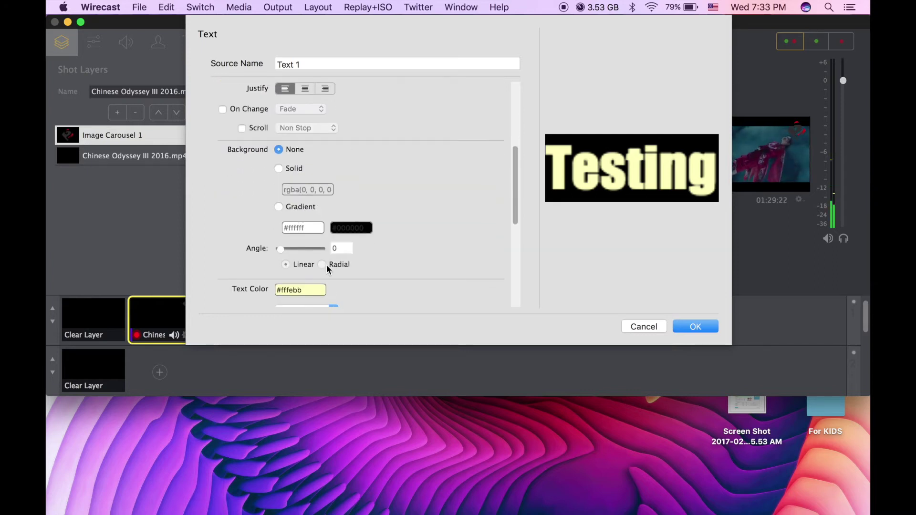
{"action": "scroll", "coordinate": [353, 176], "scroll_direction": "down", "scroll_amount": 2}
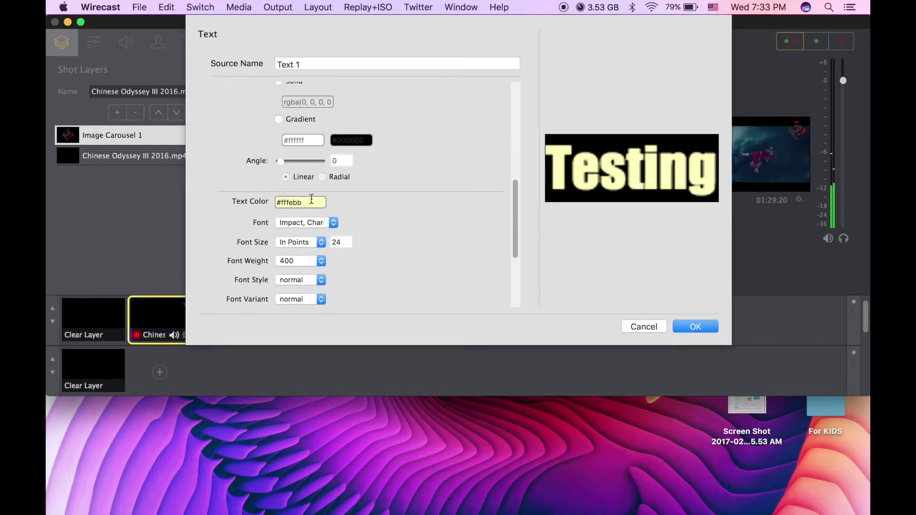
Make the Testing text red (#e10000) and italic, keeping the normal font variant.
{"action": "left_click", "coordinate": [312, 198]}
{"action": "mouse_move", "coordinate": [370, 233]}
{"action": "left_mouse_down"}
{"action": "mouse_move", "coordinate": [371, 212]}
{"action": "mouse_move", "coordinate": [371, 225]}
{"action": "left_mouse_up"}
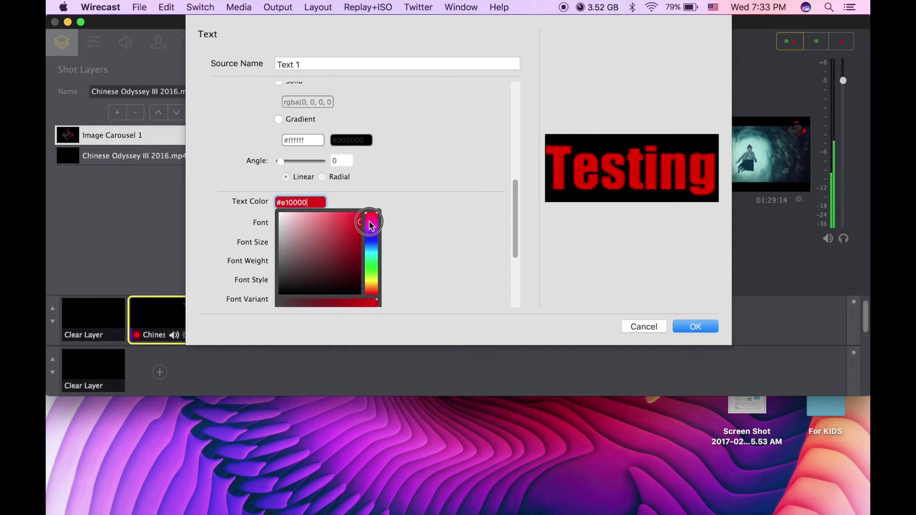
{"action": "left_click", "coordinate": [411, 206]}
{"action": "scroll", "coordinate": [410, 206], "scroll_direction": "down", "scroll_amount": 5}
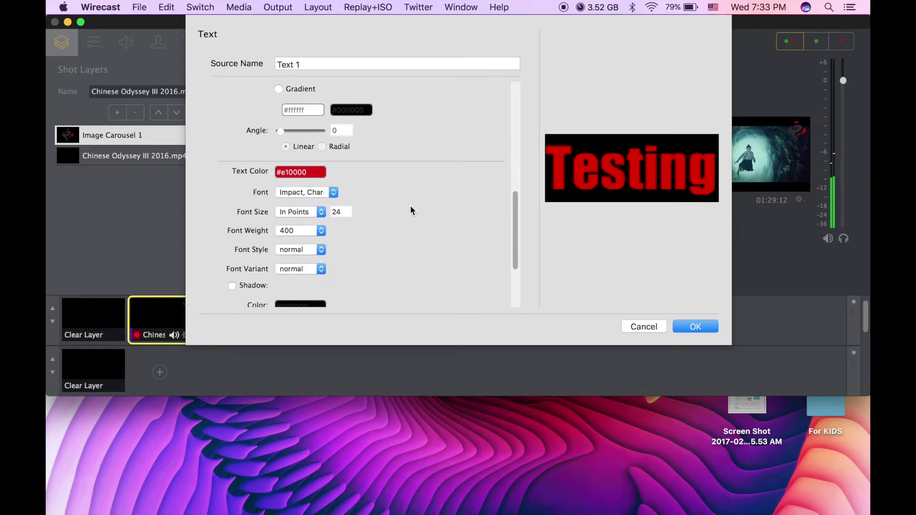
{"action": "scroll", "coordinate": [387, 218], "scroll_direction": "down", "scroll_amount": 1}
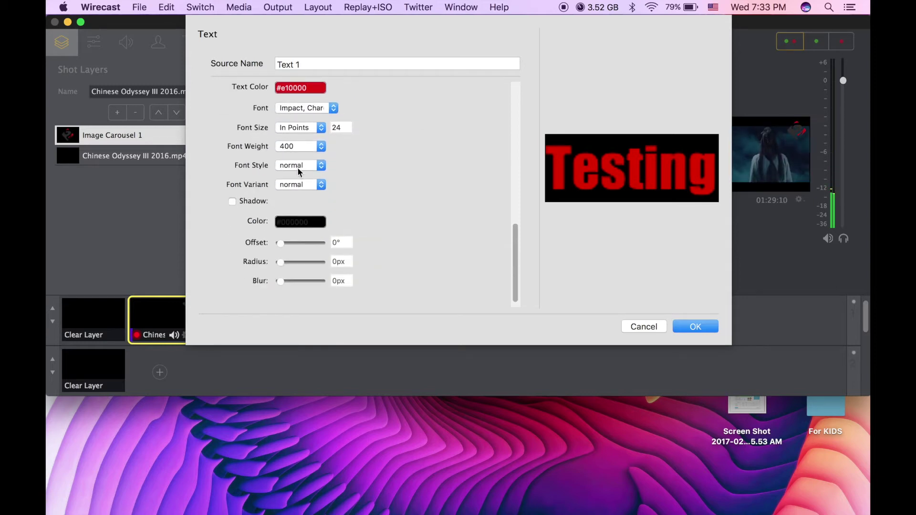
{"action": "left_click", "coordinate": [322, 166]}
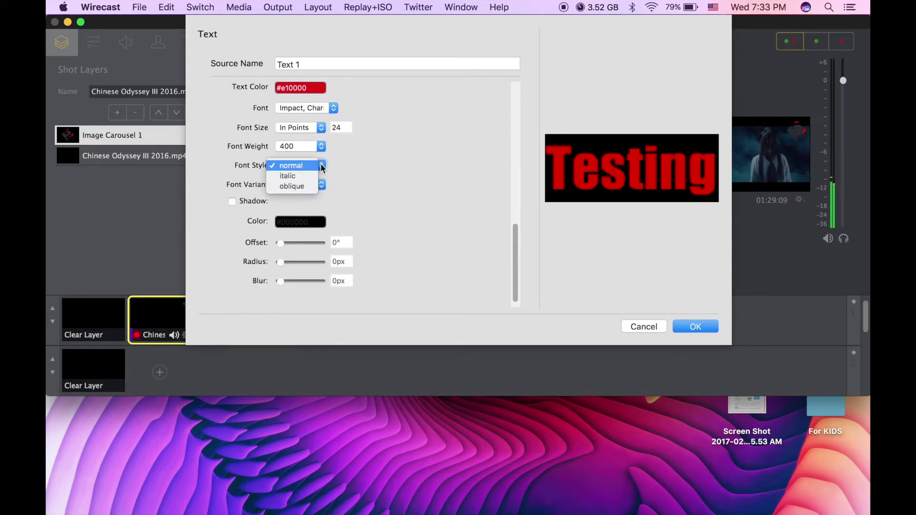
{"action": "left_click", "coordinate": [297, 177]}
{"action": "left_click", "coordinate": [322, 184]}
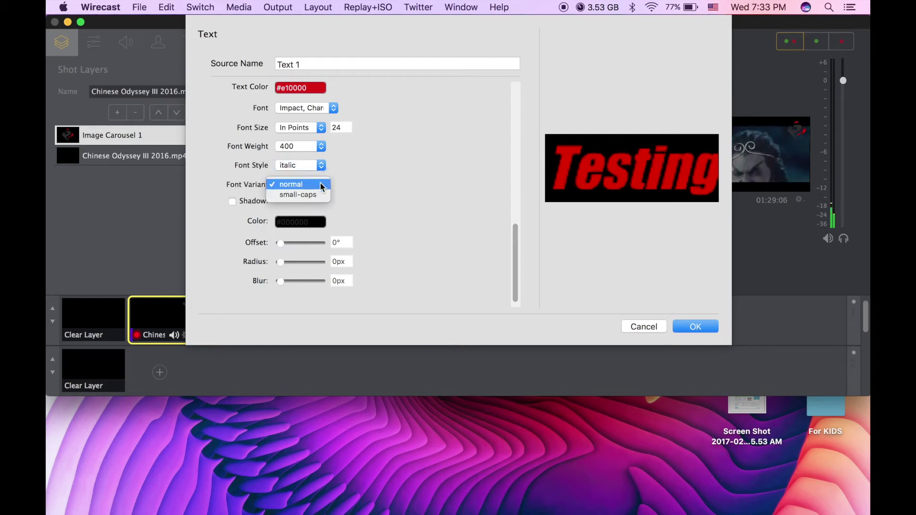
{"action": "left_click", "coordinate": [353, 168]}
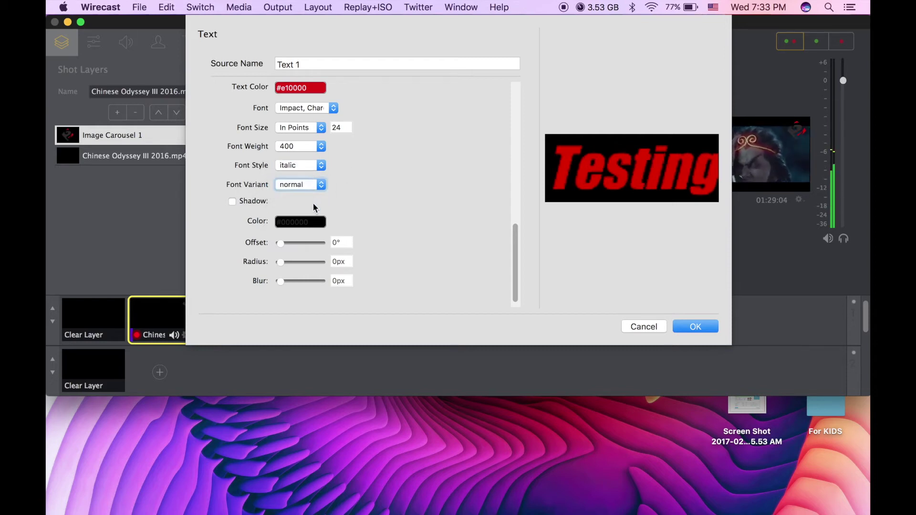
{"action": "scroll", "coordinate": [311, 206], "scroll_direction": "up", "scroll_amount": 5}
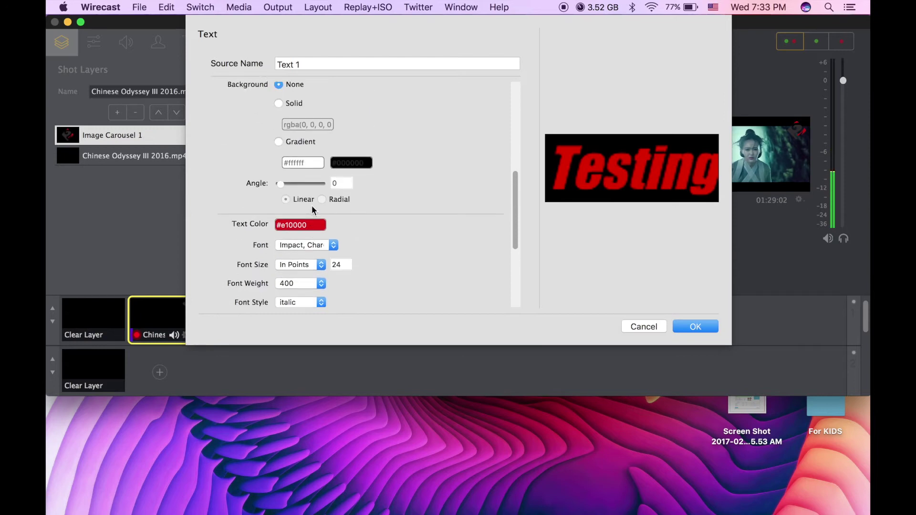
Add the Testing layer, move it top-left (-542, 314), scale it to 138%, and take it live.
{"action": "left_click", "coordinate": [698, 327]}
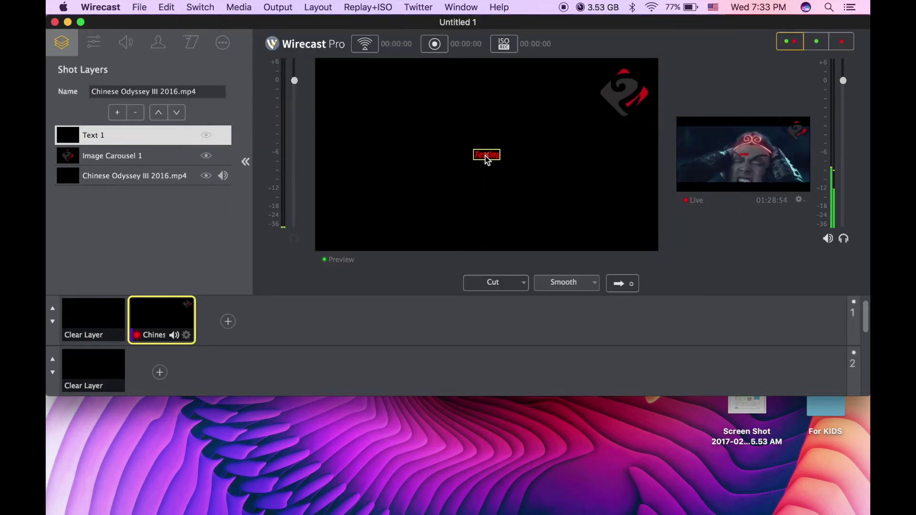
{"action": "left_click_drag", "start_coordinate": [487, 159], "coordinate": [341, 82]}
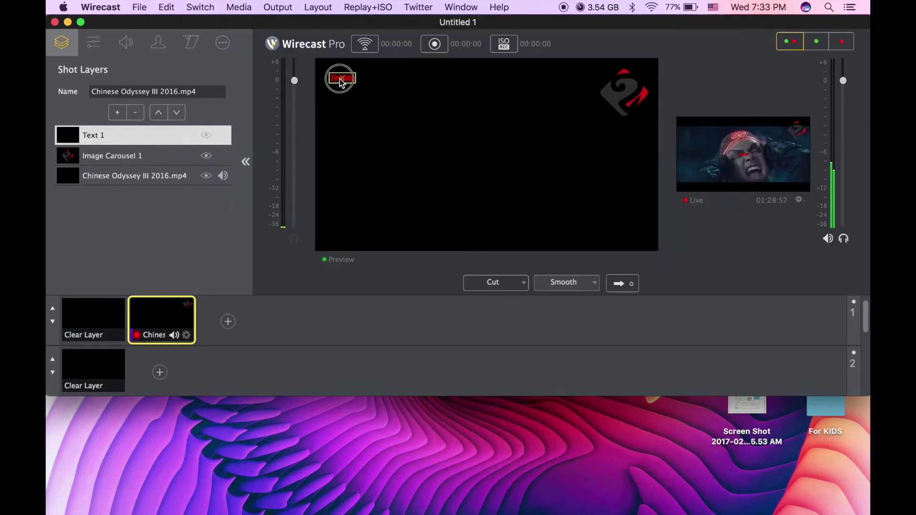
{"action": "left_click", "coordinate": [90, 47]}
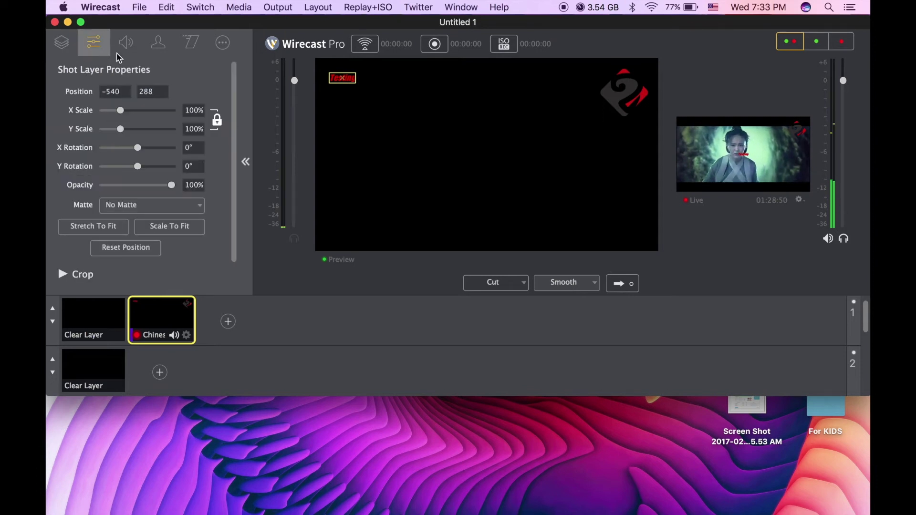
{"action": "left_click_drag", "start_coordinate": [121, 111], "coordinate": [130, 114]}
{"action": "left_click_drag", "start_coordinate": [352, 80], "coordinate": [348, 74]}
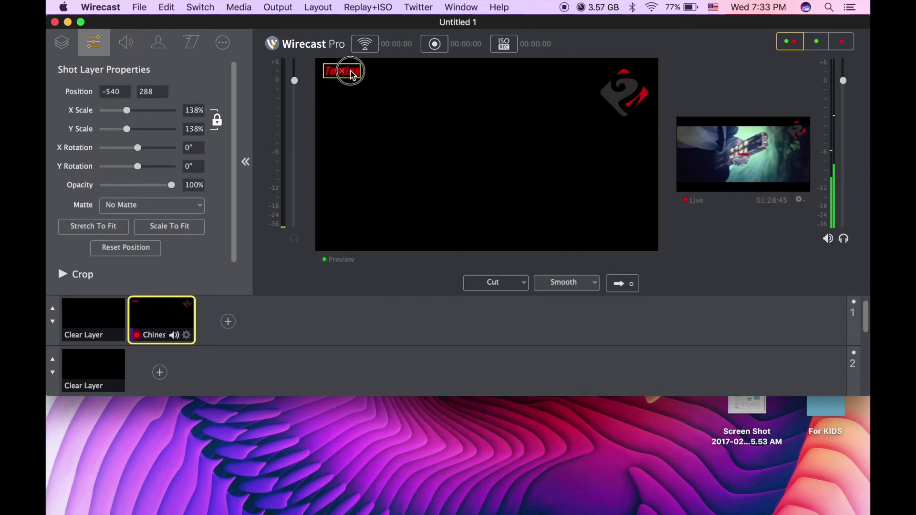
{"action": "left_click", "coordinate": [624, 285]}
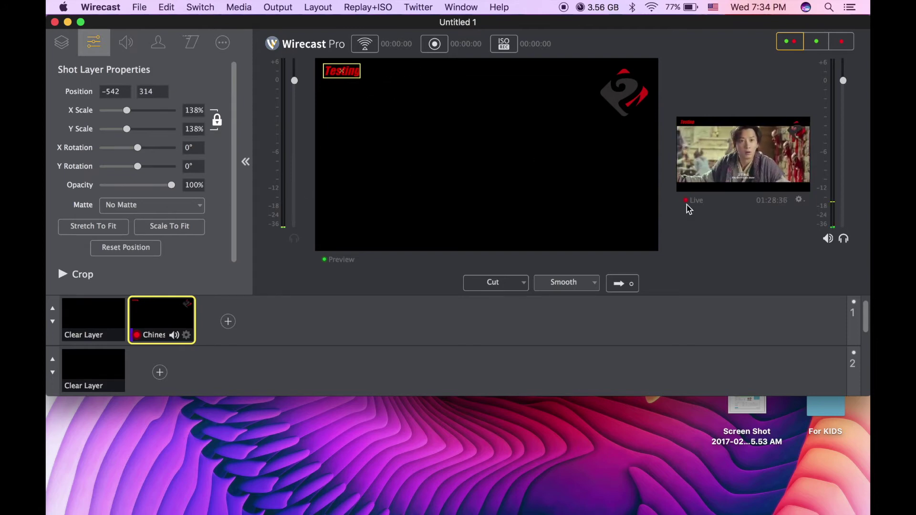
{"action": "left_click", "coordinate": [66, 43]}
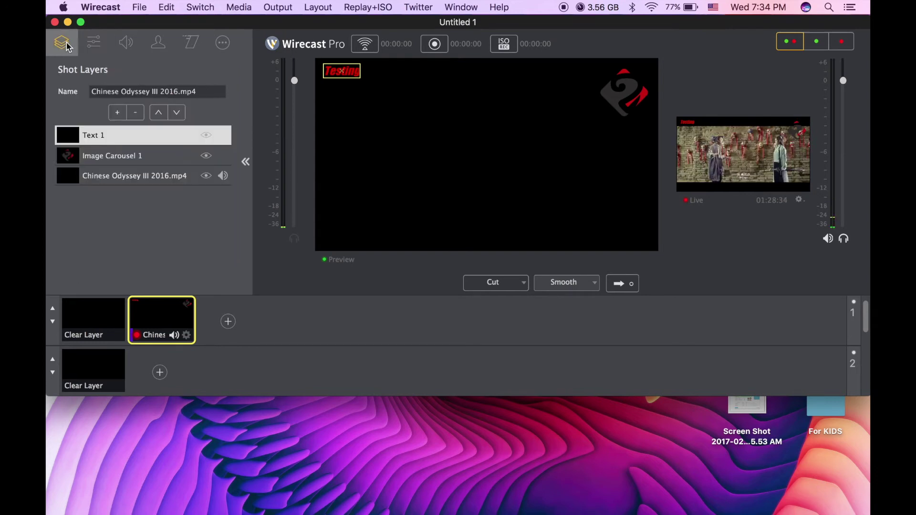
Create a new text source, Text 2, containing the Khmer words ផ្សាយសាកល្បង.
{"action": "left_click", "coordinate": [118, 113]}
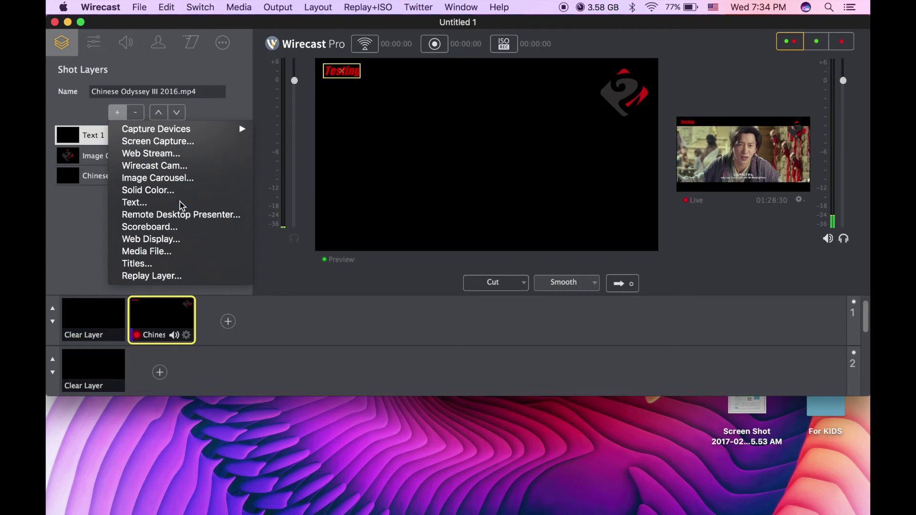
{"action": "left_click", "coordinate": [181, 203]}
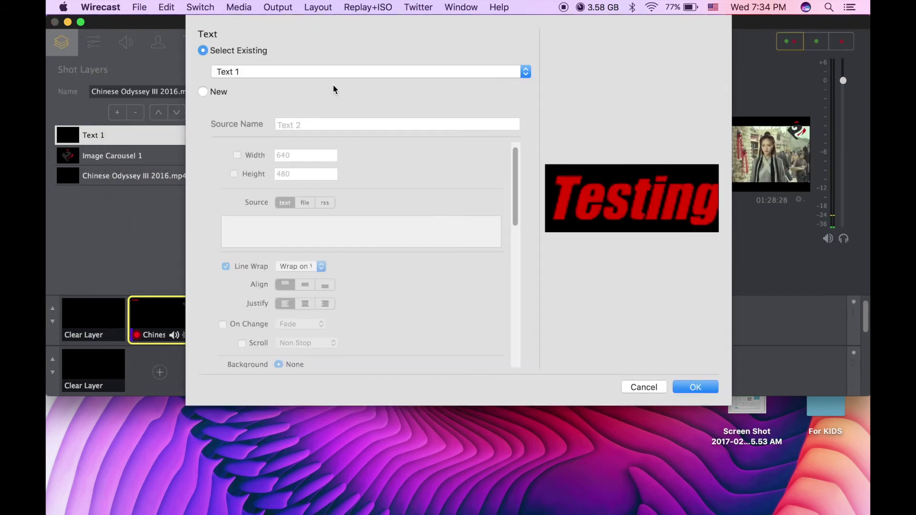
{"action": "left_click", "coordinate": [221, 91]}
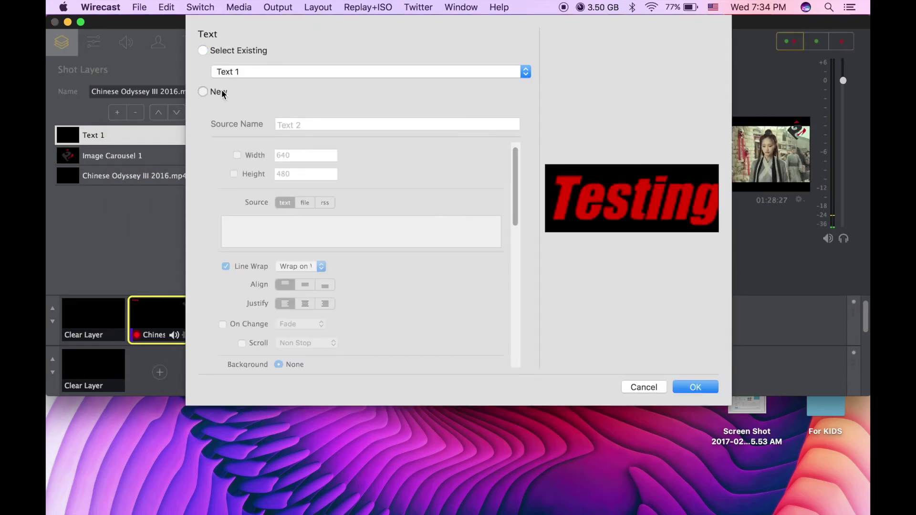
{"action": "left_click", "coordinate": [292, 232]}
{"action": "type", "text": "ការ"}
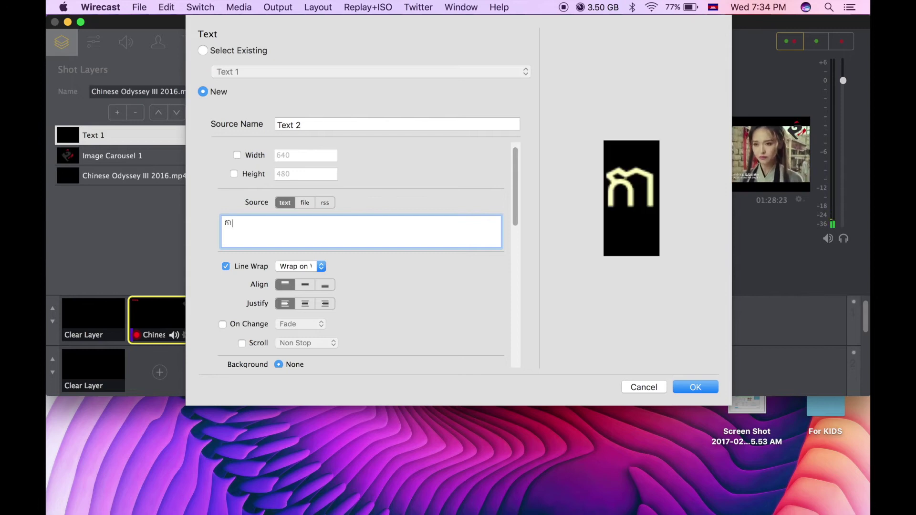
{"action": "key", "text": "BackSpace"}
{"action": "key", "text": "BackSpace"}
{"action": "key", "text": "BackSpace"}
{"action": "type", "text": "ក"}
{"action": "key", "text": "BackSpace"}
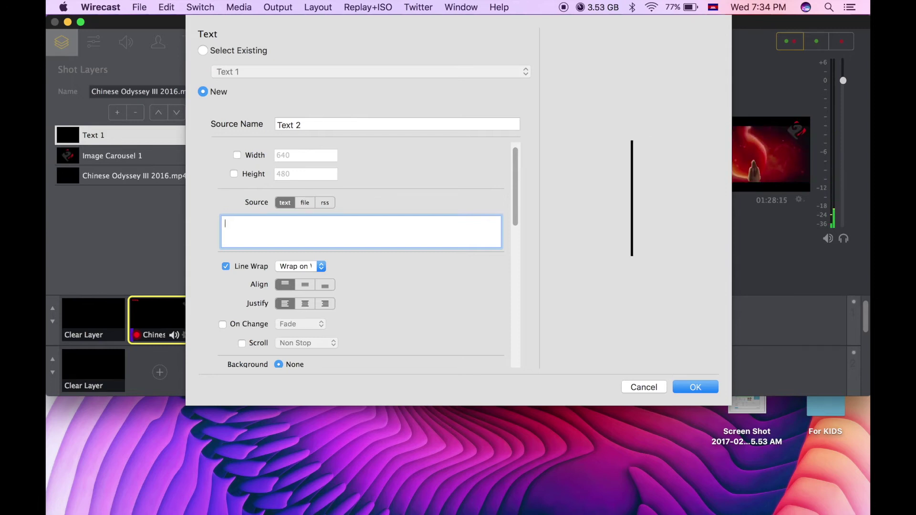
{"action": "type", "text": "ផ្សាយសាកល្បង"}
Set the Khmer text colour to red #f7003d and add the Text 2 layer.
{"action": "scroll", "coordinate": [359, 311], "scroll_direction": "down", "scroll_amount": 5}
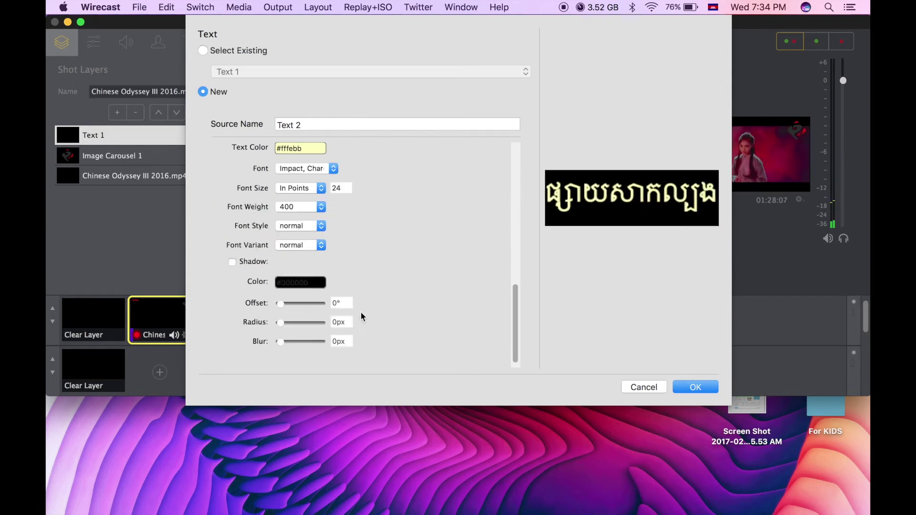
{"action": "left_click", "coordinate": [301, 147]}
{"action": "left_click", "coordinate": [372, 165]}
{"action": "left_click", "coordinate": [359, 174]}
{"action": "mouse_move", "coordinate": [359, 177]}
{"action": "left_mouse_down"}
{"action": "mouse_move", "coordinate": [357, 188]}
{"action": "mouse_move", "coordinate": [365, 165]}
{"action": "left_mouse_up"}
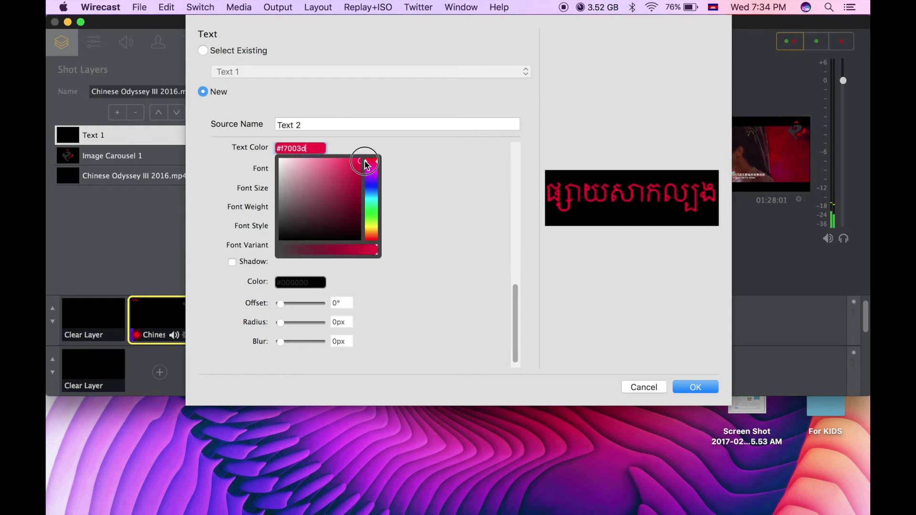
{"action": "left_click", "coordinate": [469, 200]}
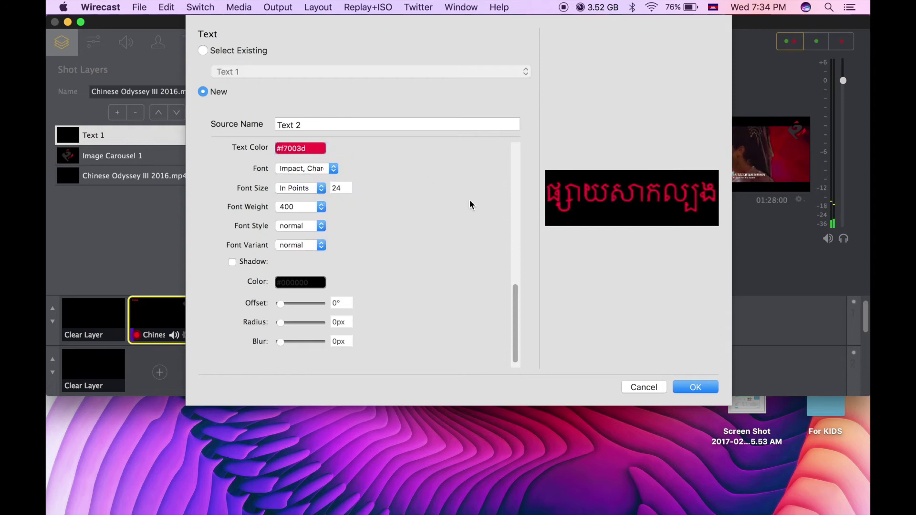
{"action": "left_click", "coordinate": [695, 387]}
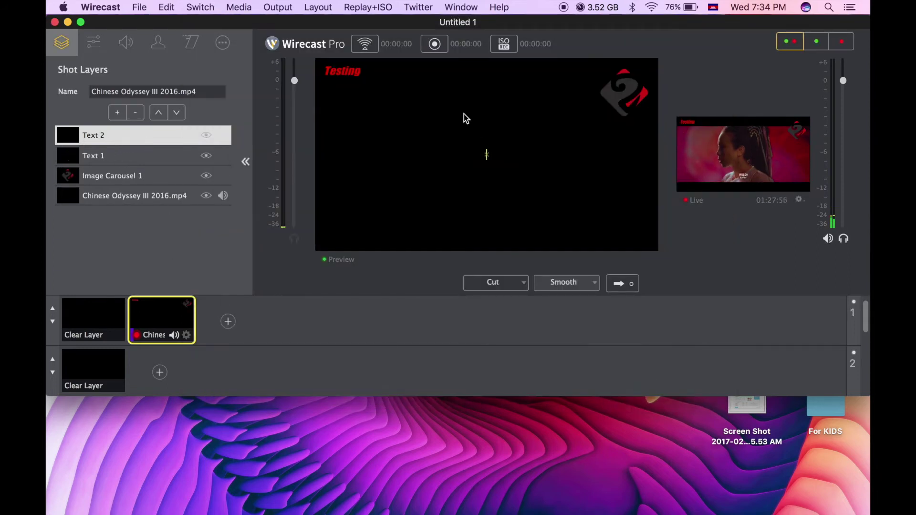
Move the Khmer text to the top-left and the Testing title to the bottom-left, then take it live.
{"action": "left_click", "coordinate": [94, 43]}
{"action": "left_click_drag", "start_coordinate": [483, 156], "coordinate": [359, 243]}
{"action": "left_click_drag", "start_coordinate": [342, 82], "coordinate": [636, 241]}
{"action": "left_click_drag", "start_coordinate": [353, 237], "coordinate": [359, 68]}
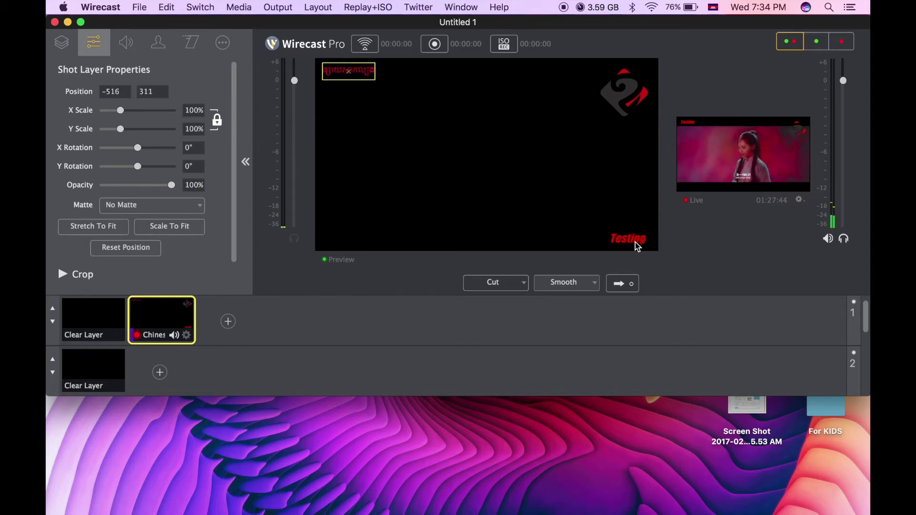
{"action": "left_click_drag", "start_coordinate": [634, 242], "coordinate": [357, 247]}
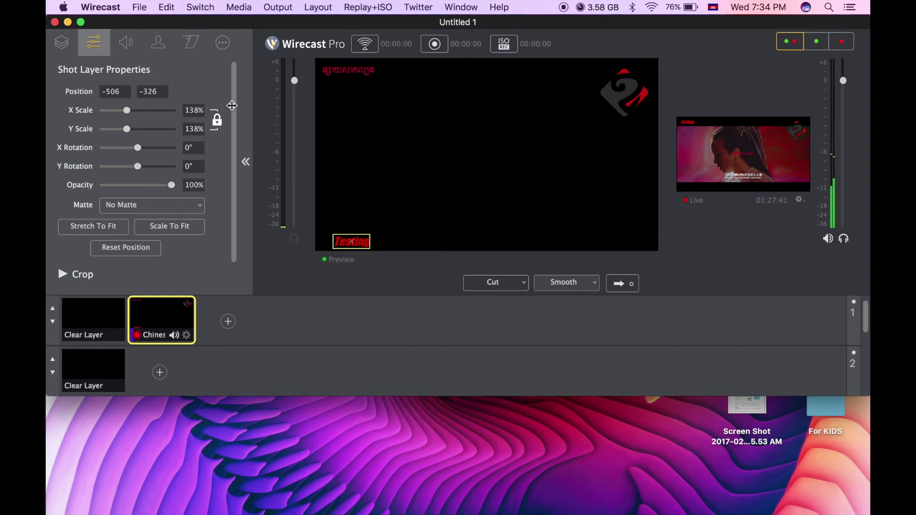
{"action": "left_click", "coordinate": [61, 44]}
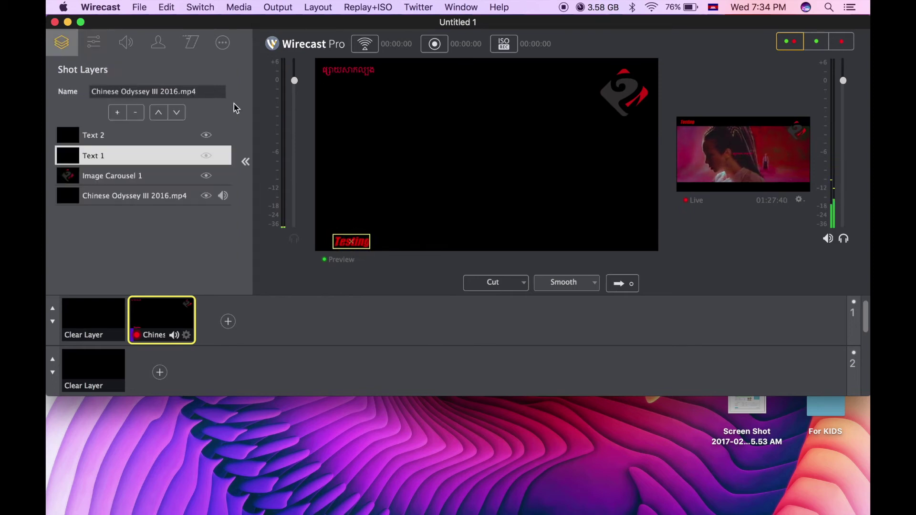
{"action": "left_click", "coordinate": [129, 136]}
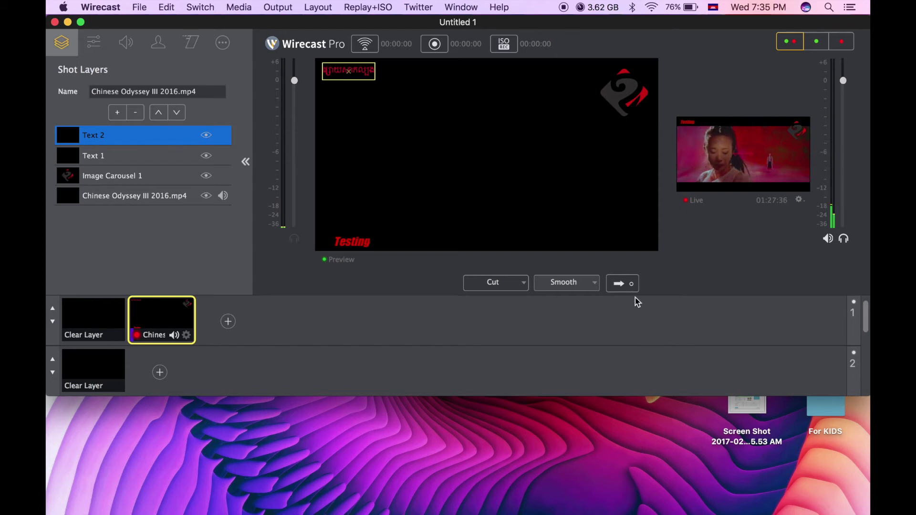
{"action": "left_click", "coordinate": [631, 286]}
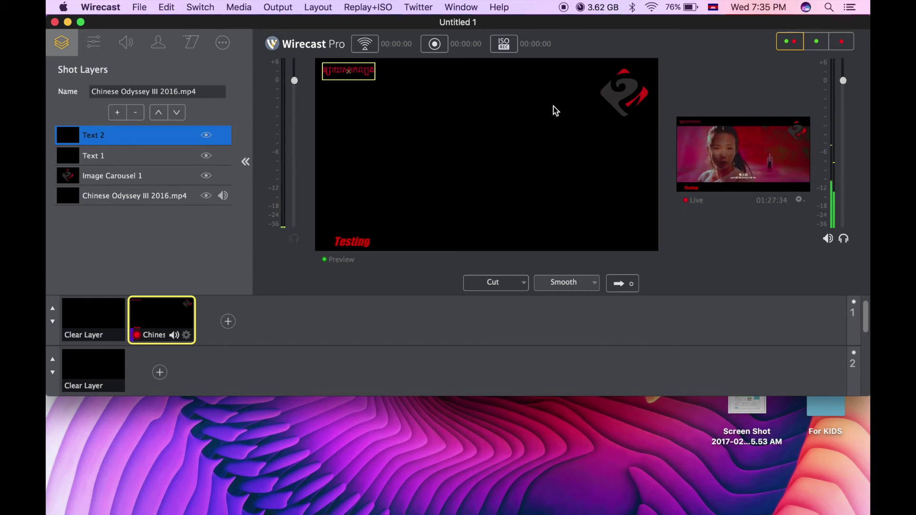
Enlarge the Khmer Text 2 to 146% and nudge it to position -477, 307.
{"action": "left_click", "coordinate": [93, 42]}
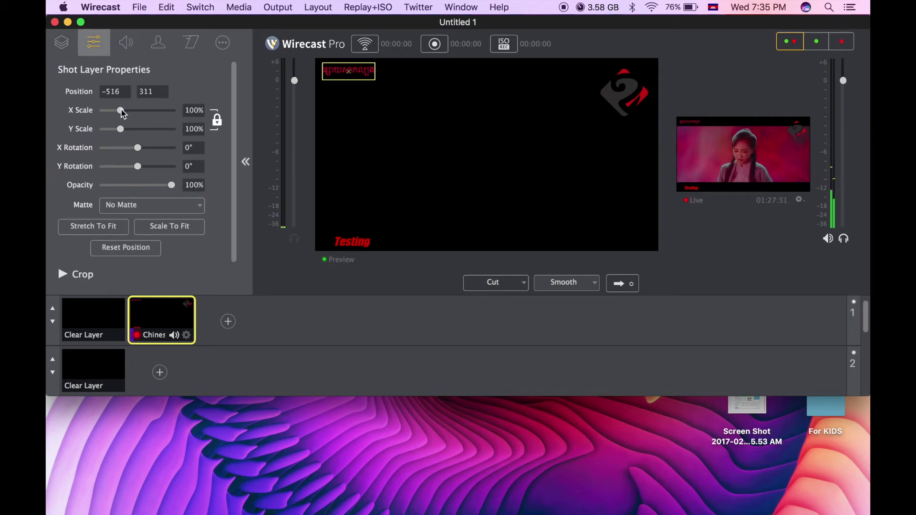
{"action": "left_click_drag", "start_coordinate": [122, 111], "coordinate": [129, 111]}
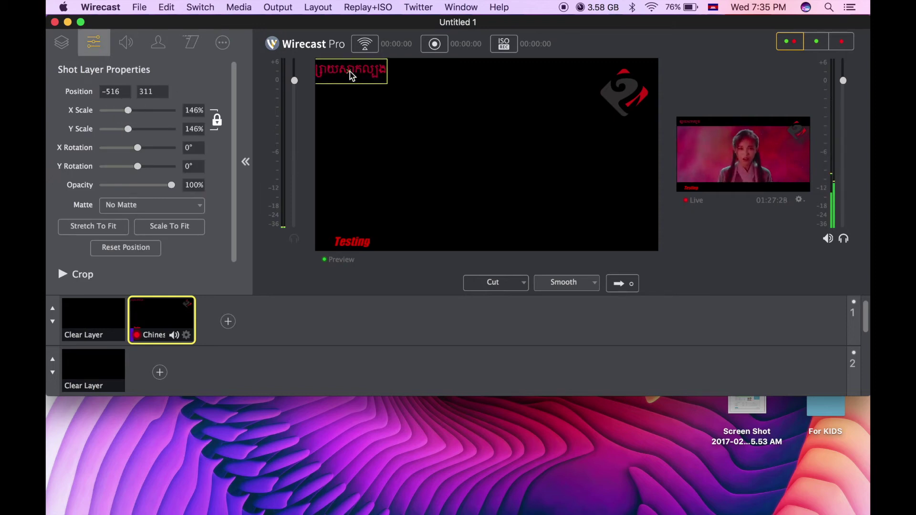
{"action": "left_click_drag", "start_coordinate": [350, 72], "coordinate": [358, 73]}
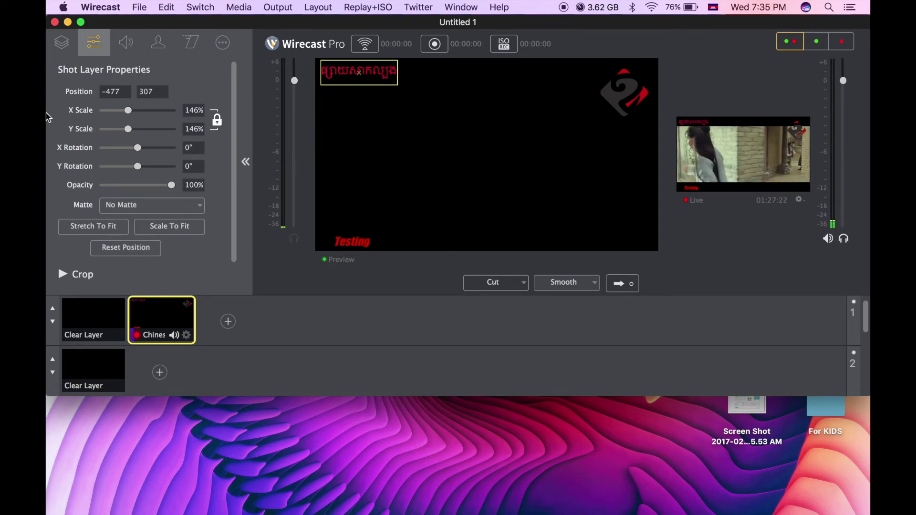
Send the blank shot live to clear output, then put the Chinese Odyssey shot back live.
{"action": "left_click", "coordinate": [83, 313]}
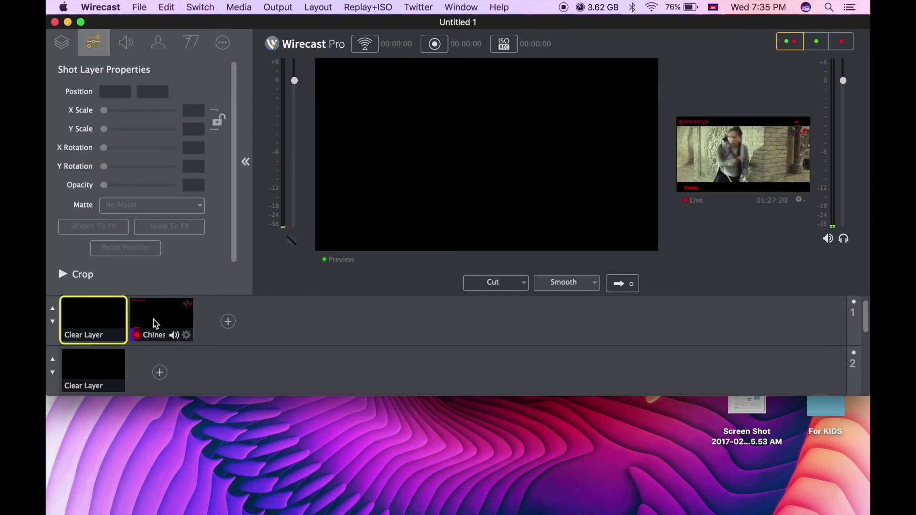
{"action": "left_click", "coordinate": [615, 285]}
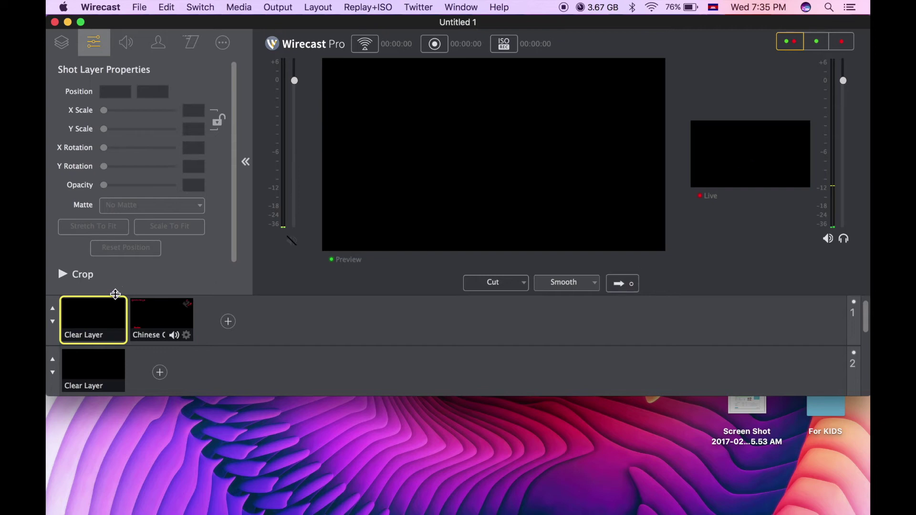
{"action": "left_click", "coordinate": [62, 44]}
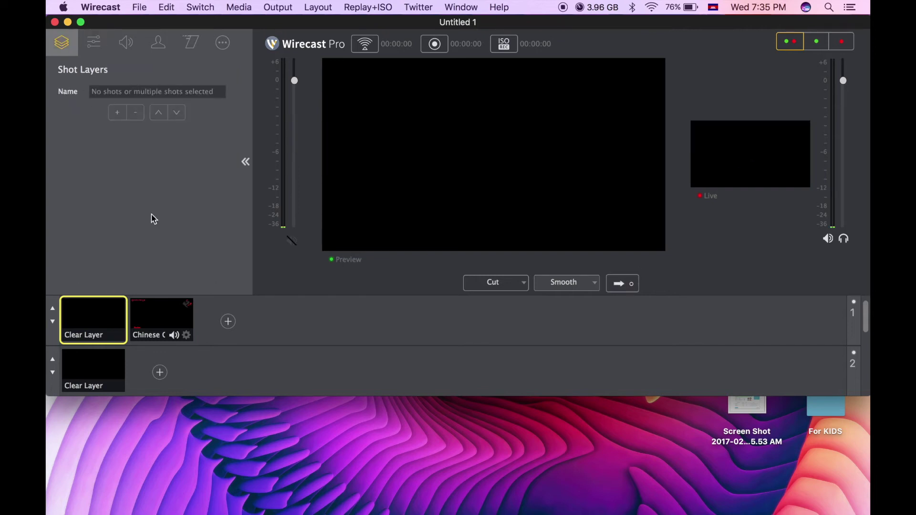
{"action": "left_click", "coordinate": [178, 317]}
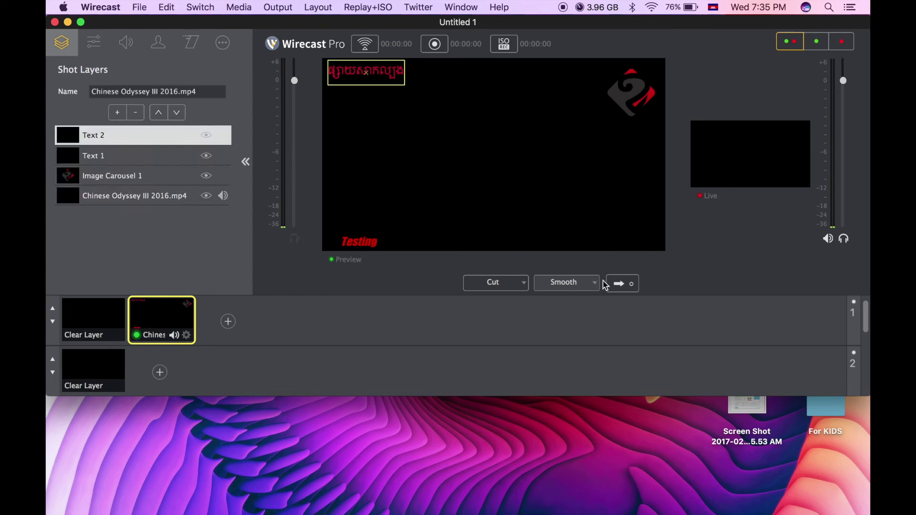
{"action": "left_click", "coordinate": [617, 285]}
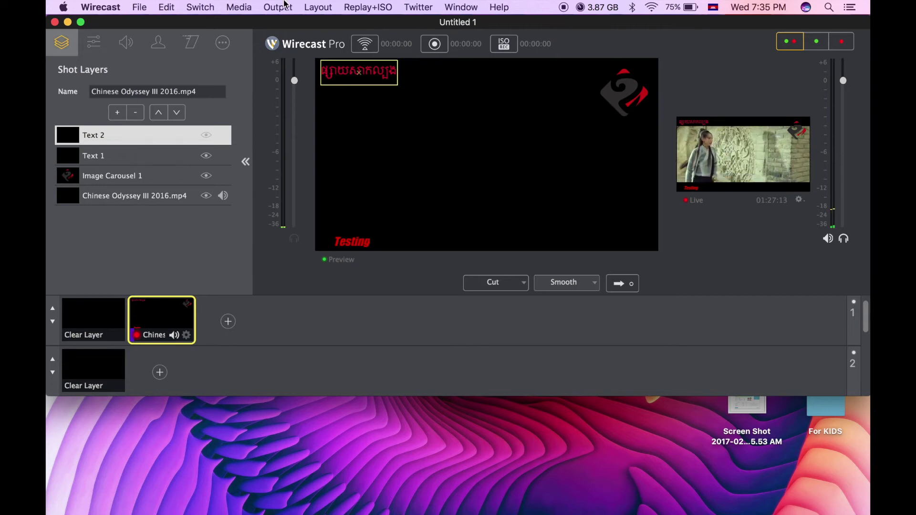
Add a Facebook Live destination in the Stream output settings with default 720p30 x264 encoding.
{"action": "left_click", "coordinate": [374, 45]}
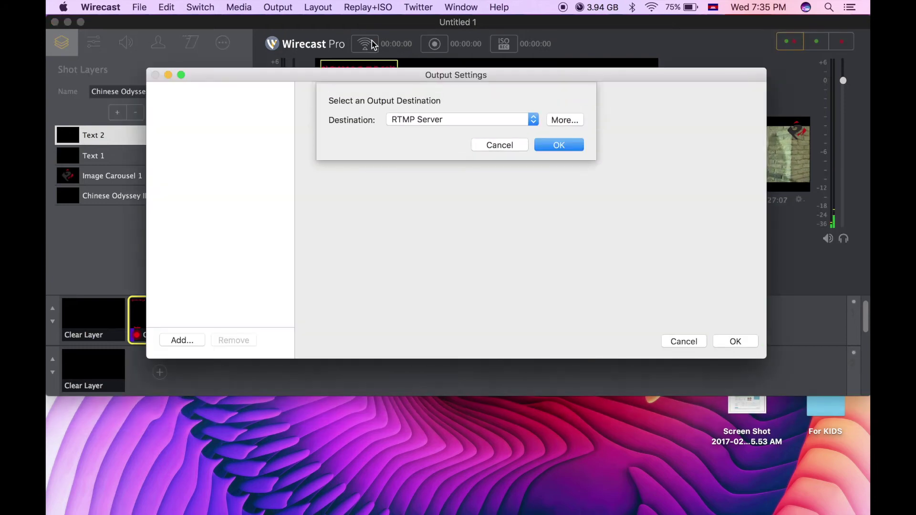
{"action": "left_click", "coordinate": [530, 119]}
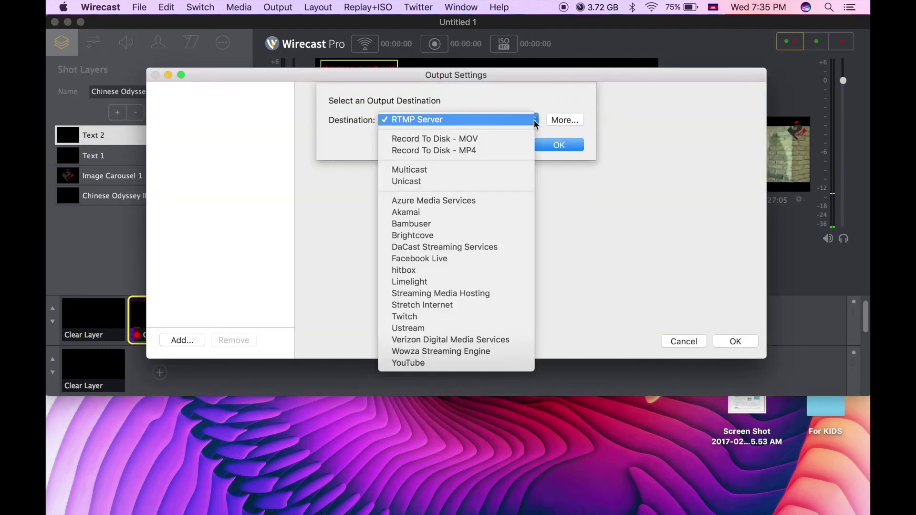
{"action": "left_click", "coordinate": [450, 262]}
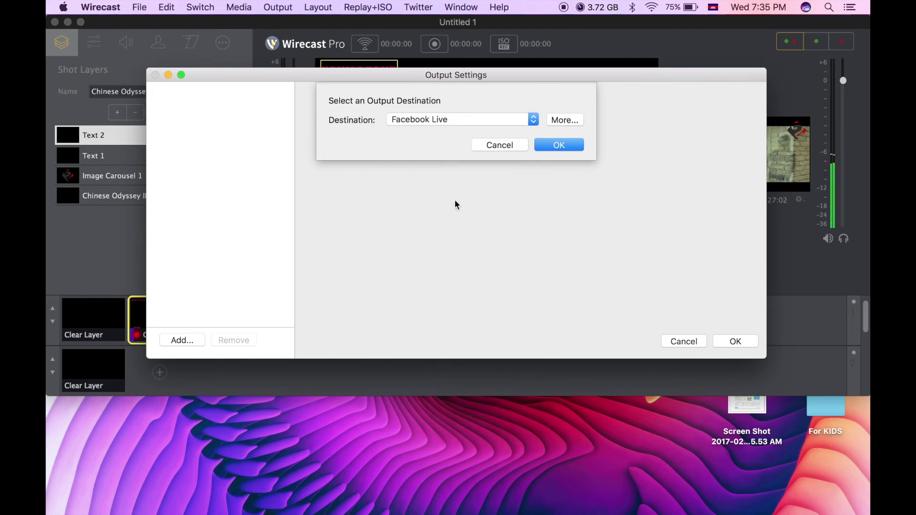
{"action": "left_click", "coordinate": [546, 146]}
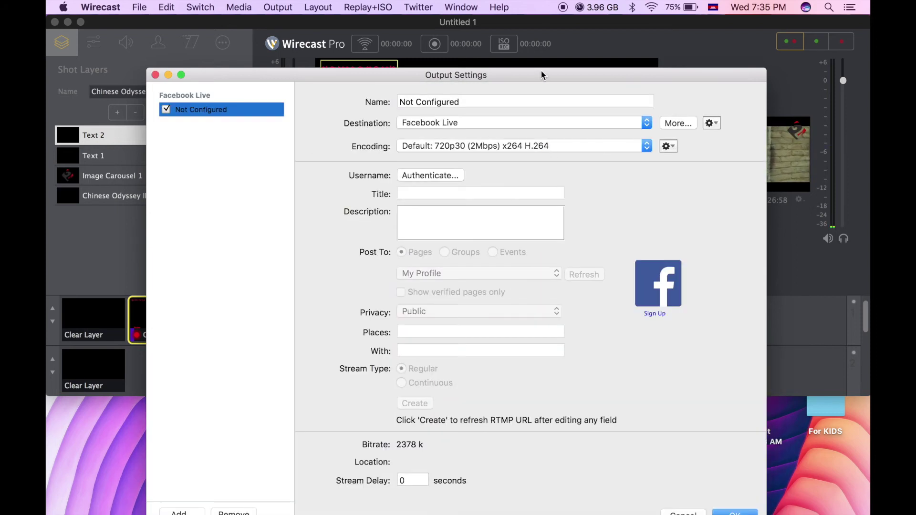
{"action": "left_click_drag", "start_coordinate": [540, 71], "coordinate": [531, 24]}
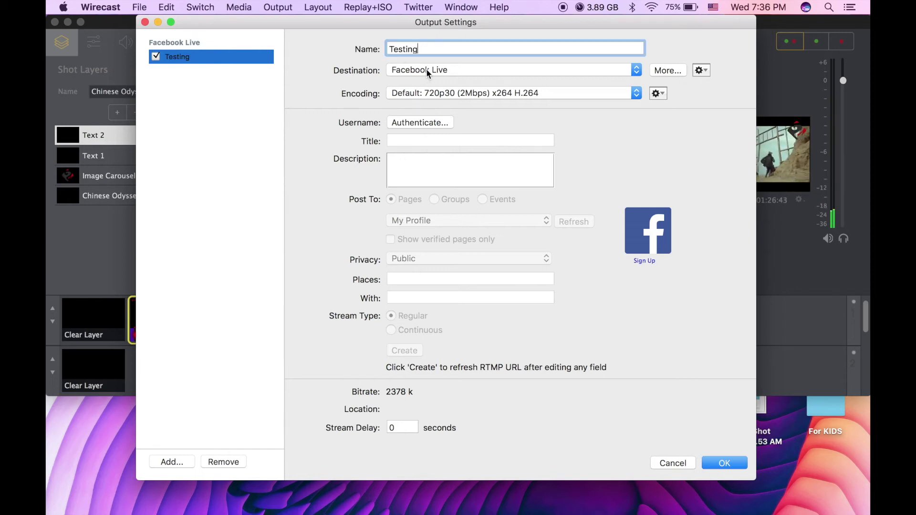
Log in to Facebook and title the broadcast 'សិនអីង វគ្គ Monkey King Part 3 (Odyssey III) 2016'.
{"action": "left_click", "coordinate": [424, 122]}
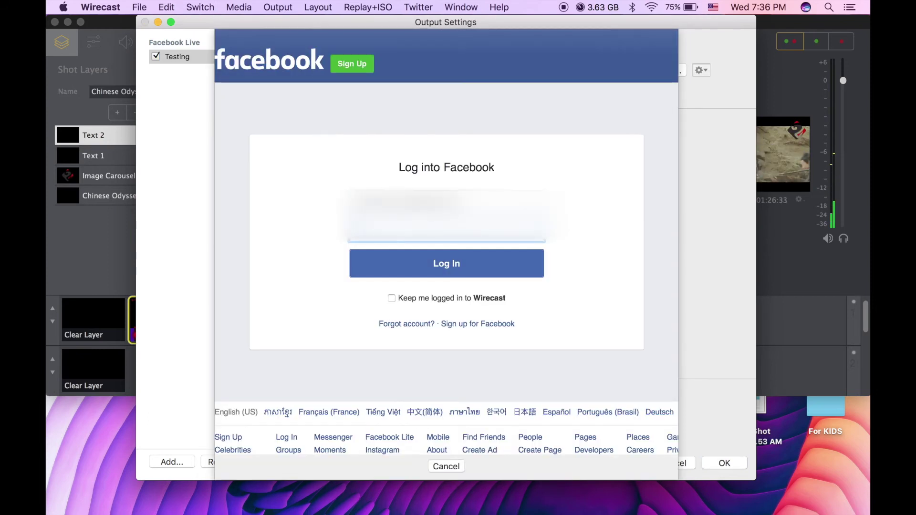
{"action": "key", "text": "Return"}
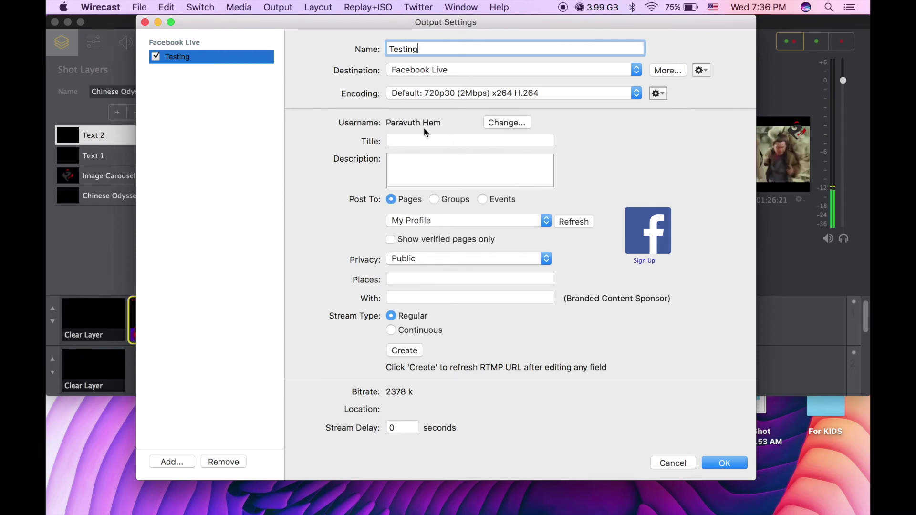
{"action": "left_click", "coordinate": [417, 139]}
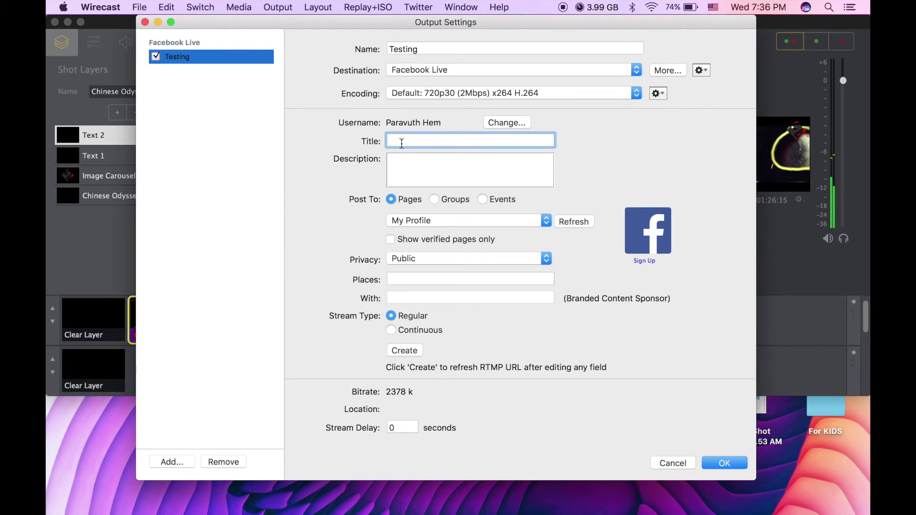
{"action": "type", "text": "He"}
{"action": "key", "text": "BackSpace"}
{"action": "key", "text": "BackSpace"}
{"action": "key", "text": "ctrl+space"}
{"action": "type", "text": "សិន"}
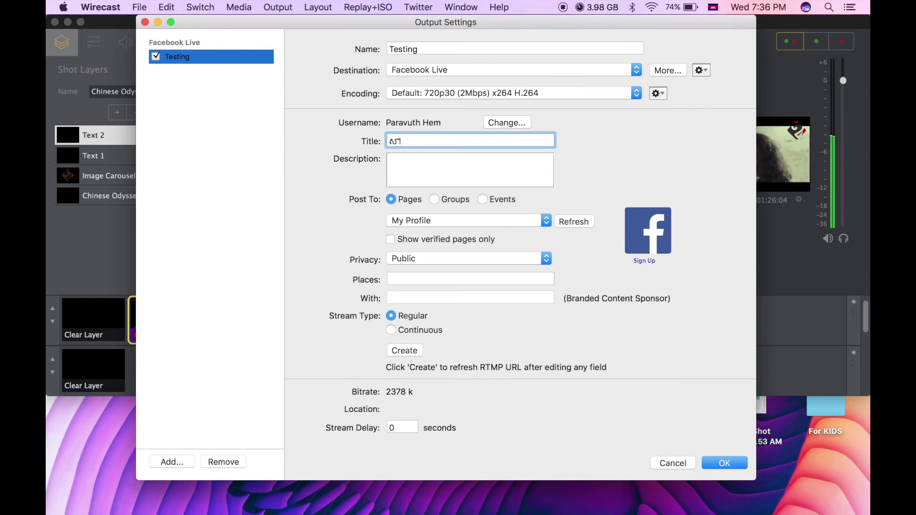
{"action": "type", "text": "អីង វគ្គ"}
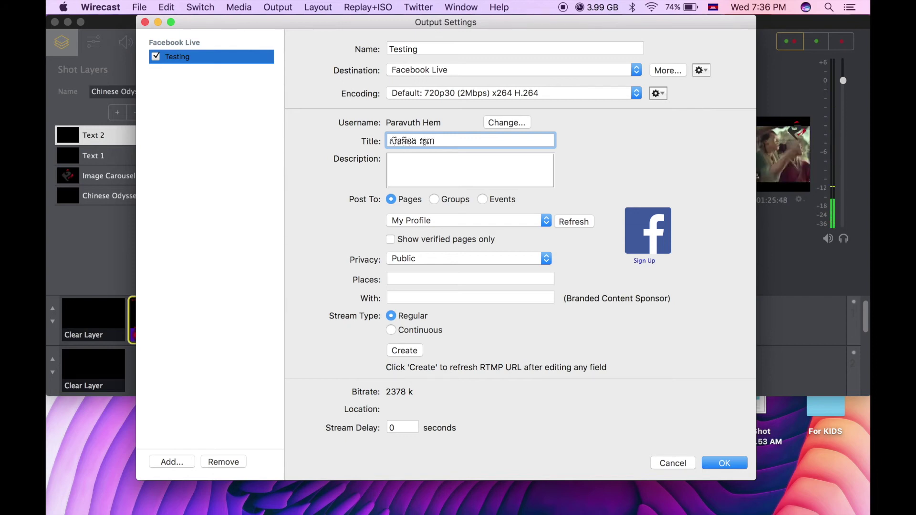
{"action": "key", "text": "ctrl+space"}
{"action": "type", "text": "Monkey King Part 3"}
{"action": "left_click_drag", "start_coordinate": [584, 22], "coordinate": [595, 110]}
{"action": "type", "text": "(Odyssey III) 2016"}
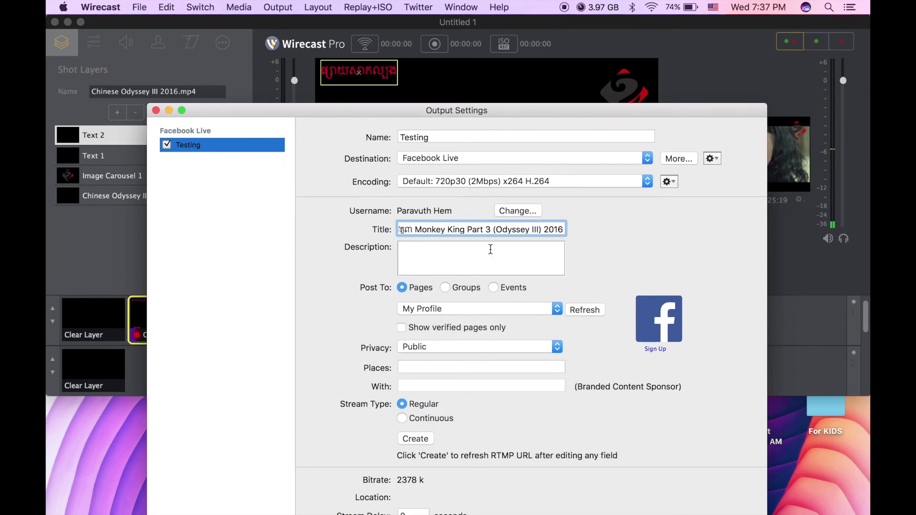
Copy the broadcast title text into the Description field.
{"action": "left_click", "coordinate": [490, 249]}
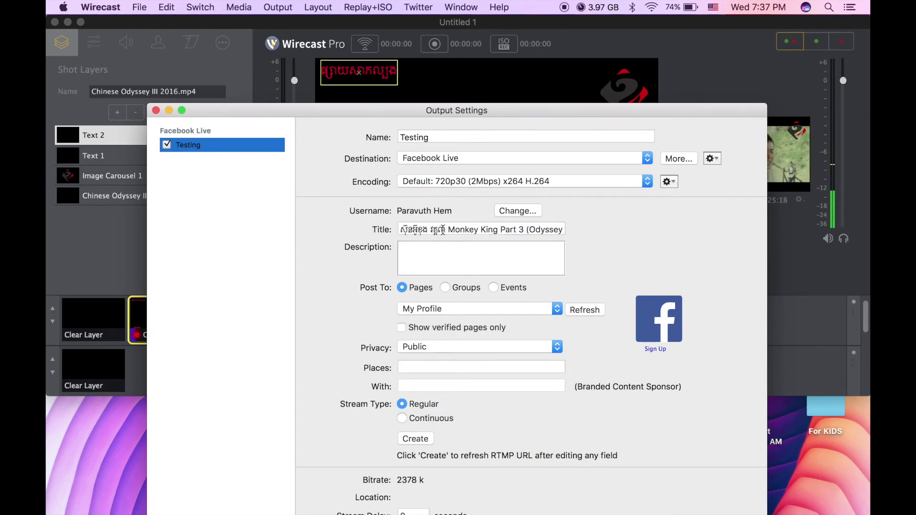
{"action": "left_click", "coordinate": [400, 232]}
{"action": "left_click", "coordinate": [403, 248]}
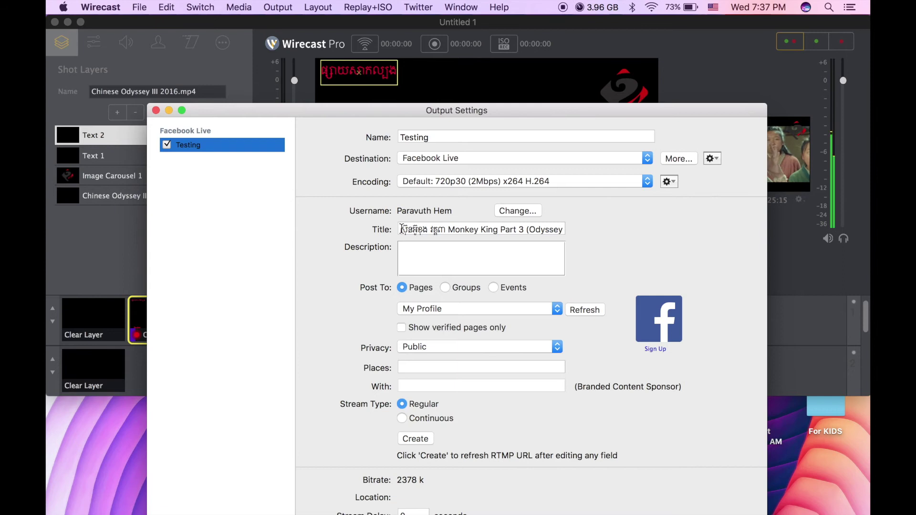
{"action": "left_click_drag", "start_coordinate": [403, 229], "coordinate": [604, 247]}
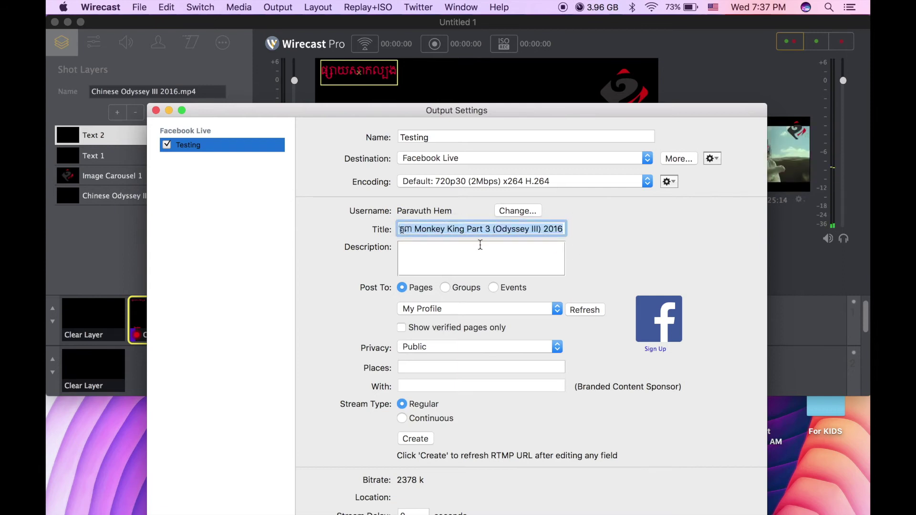
{"action": "left_click", "coordinate": [406, 256]}
{"action": "type", "text": "ស៊ុនអ៊ូខុង វគ្គ៣ Monkey King Part 3 (Odyssey III) 2016"}
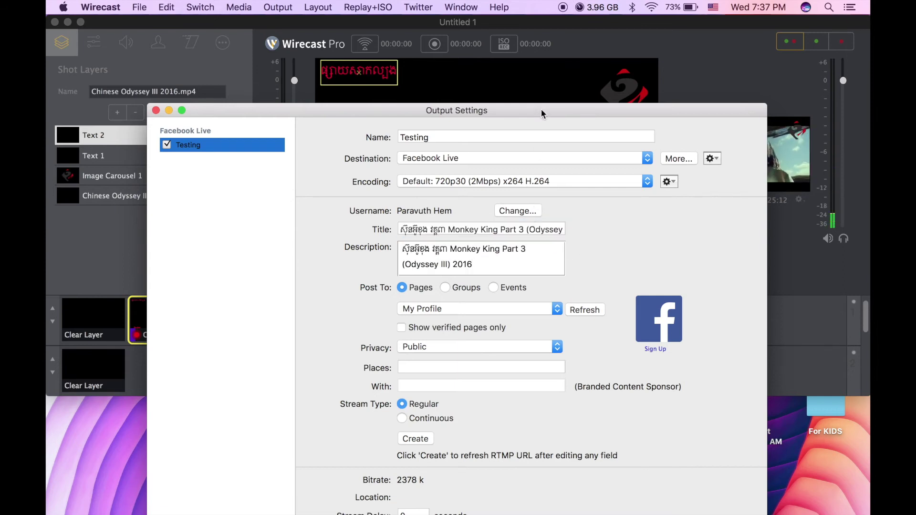
Choose the Facebook page to post the broadcast to under Post To.
{"action": "left_click_drag", "start_coordinate": [541, 113], "coordinate": [557, 33]}
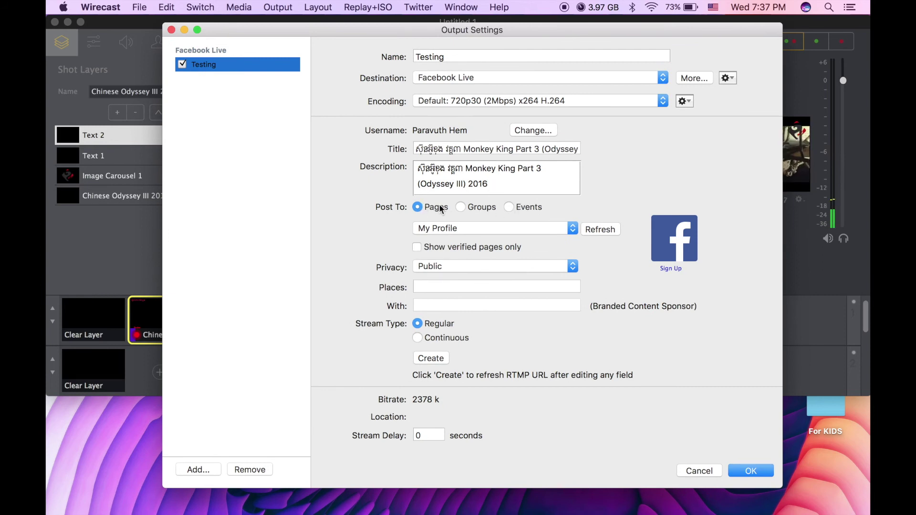
{"action": "left_click", "coordinate": [472, 229]}
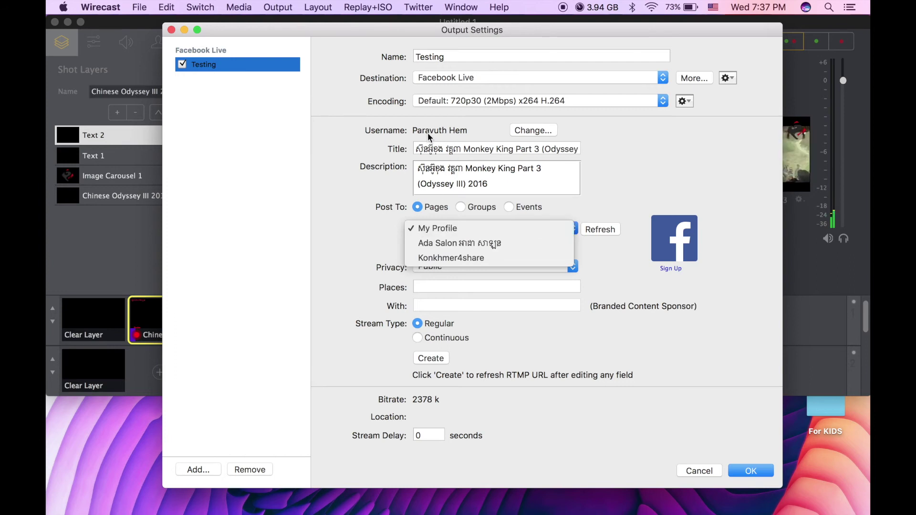
{"action": "left_click", "coordinate": [443, 261]}
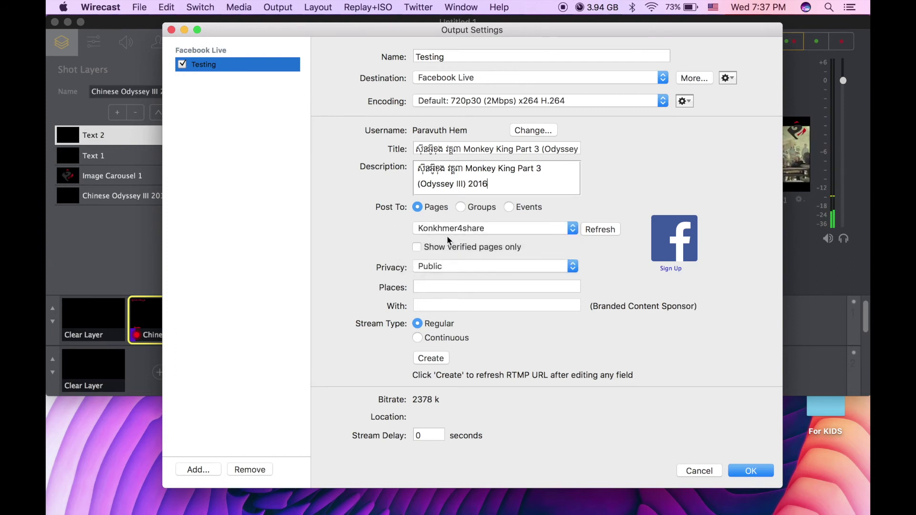
{"action": "left_click", "coordinate": [450, 225]}
{"action": "left_click", "coordinate": [450, 228]}
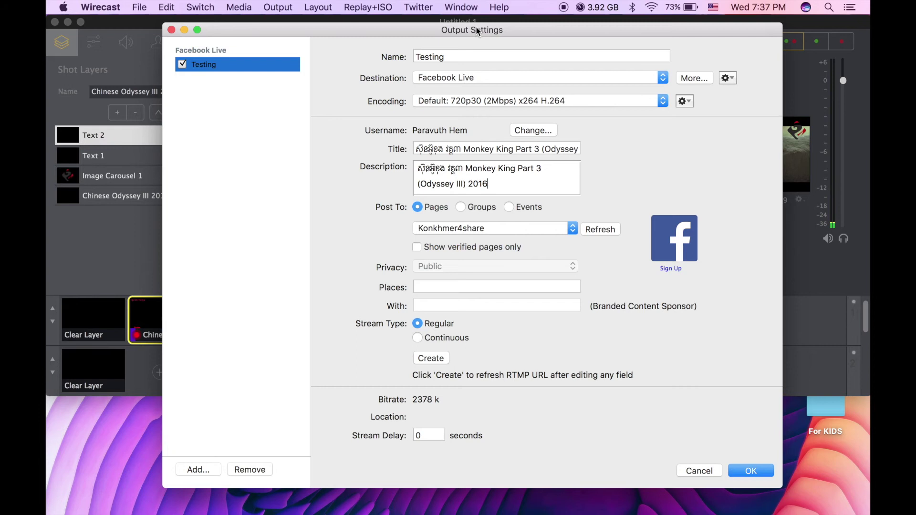
{"action": "left_click_drag", "start_coordinate": [476, 27], "coordinate": [473, 19]}
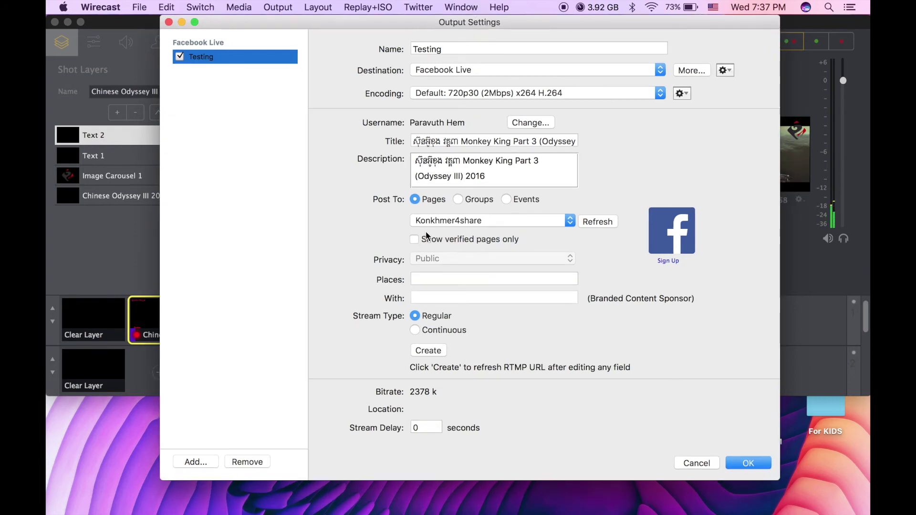
Create the RTMP stream URL and save the Facebook Live output settings.
{"action": "left_click", "coordinate": [428, 351]}
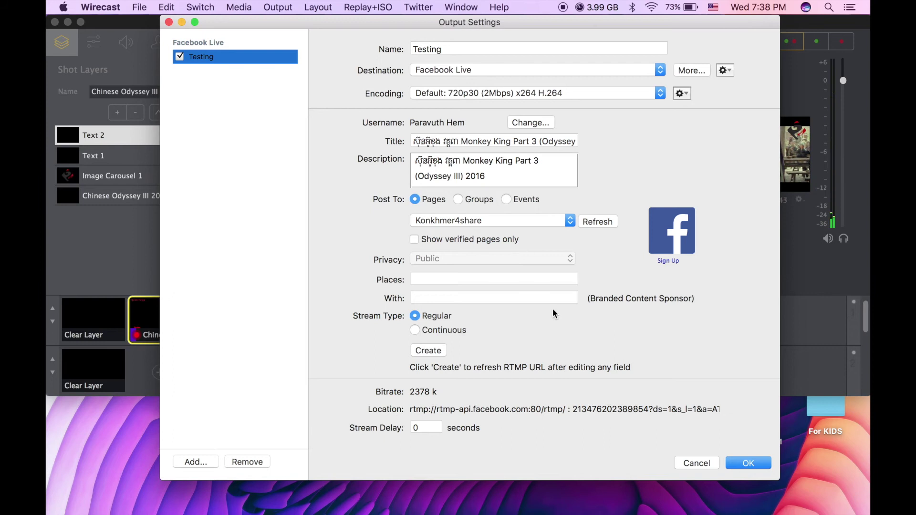
{"action": "left_click", "coordinate": [440, 350]}
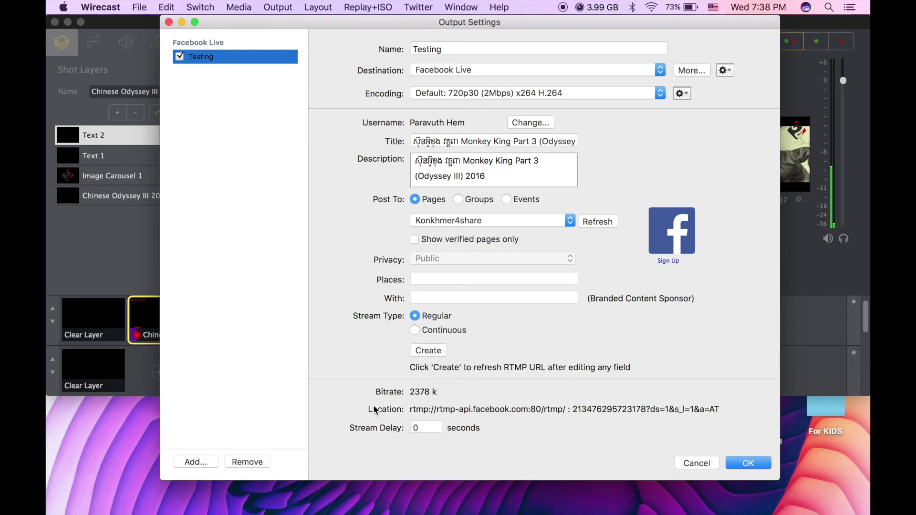
{"action": "left_click_drag", "start_coordinate": [399, 410], "coordinate": [671, 427]}
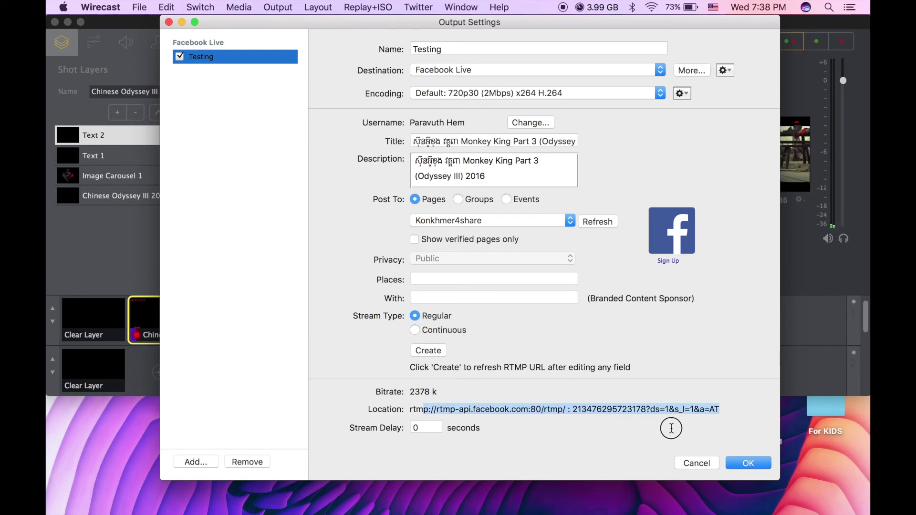
{"action": "left_click", "coordinate": [575, 410]}
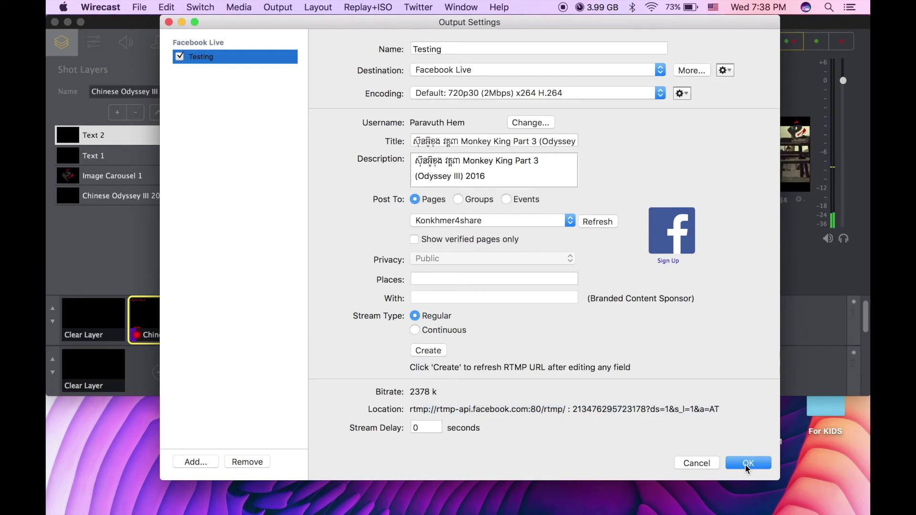
{"action": "left_click", "coordinate": [747, 464]}
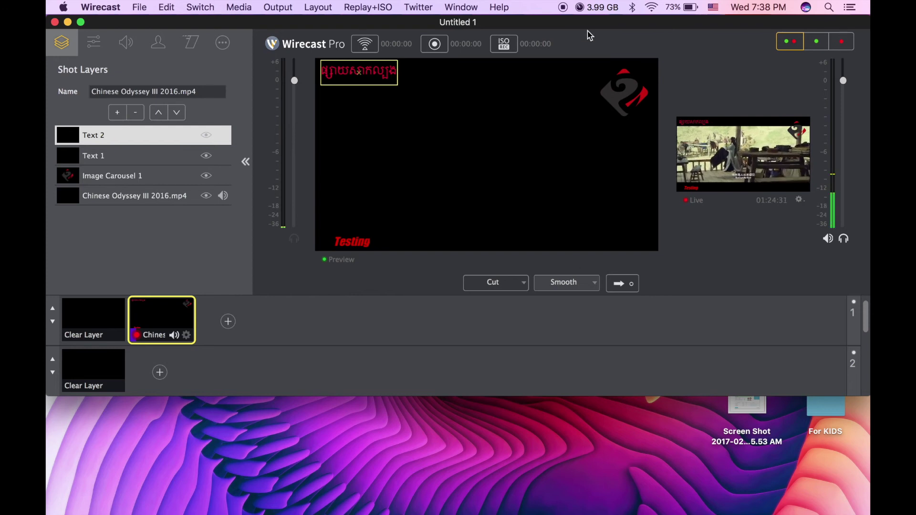
Start the live broadcast to Facebook and launch Safari from the Dock.
{"action": "left_click_drag", "start_coordinate": [591, 22], "coordinate": [588, 22]}
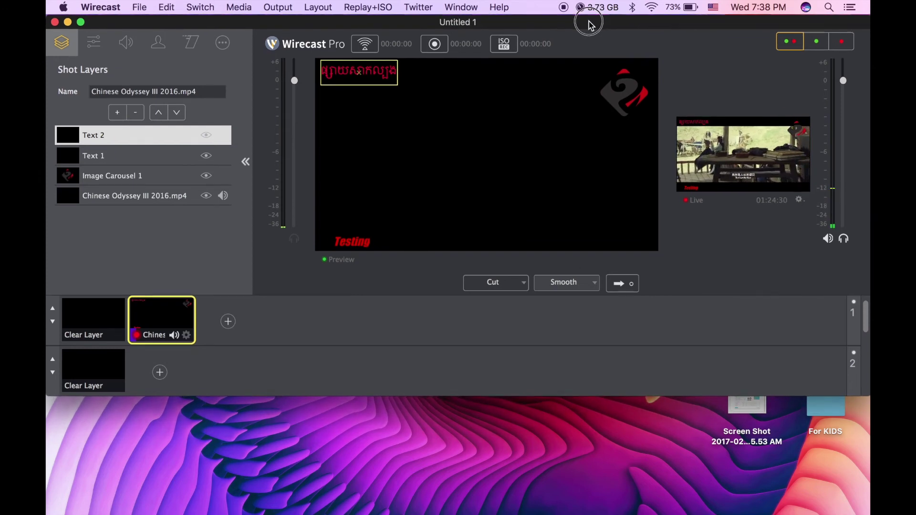
{"action": "left_click", "coordinate": [368, 44]}
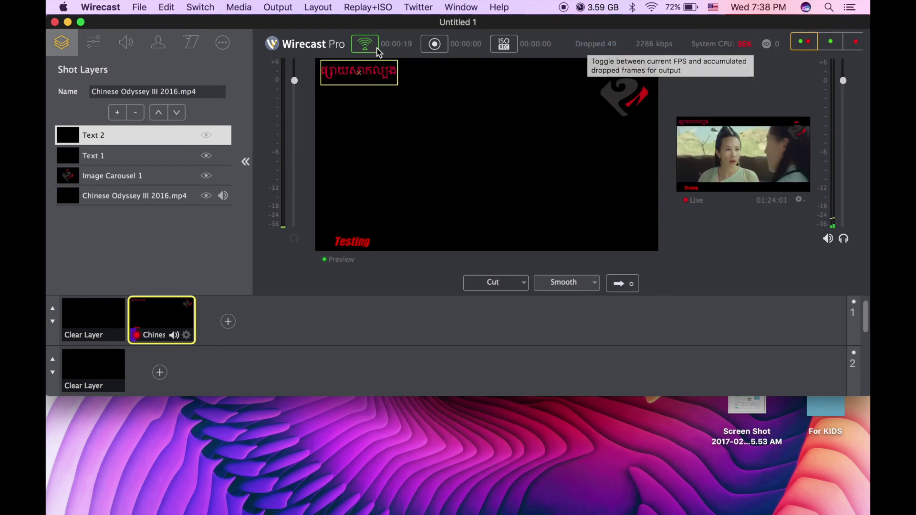
{"action": "mouse_move", "coordinate": [853, 150]}
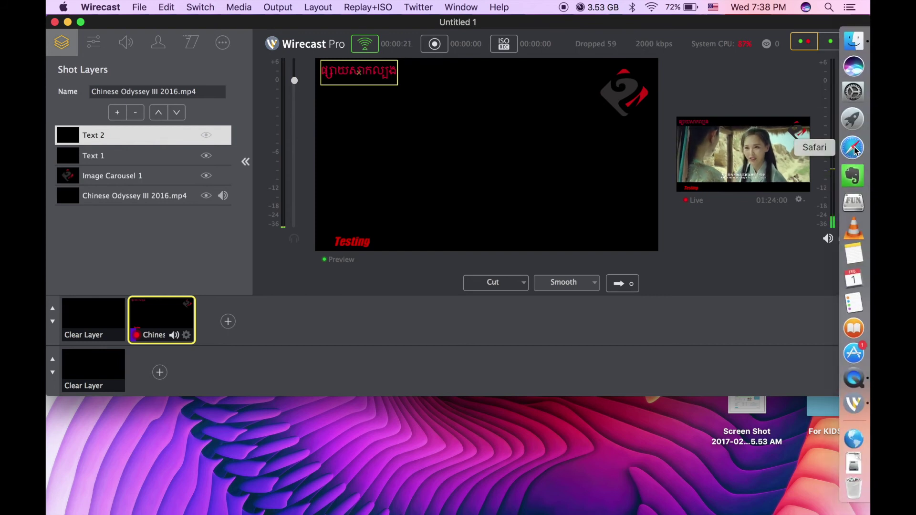
{"action": "left_click", "coordinate": [852, 147]}
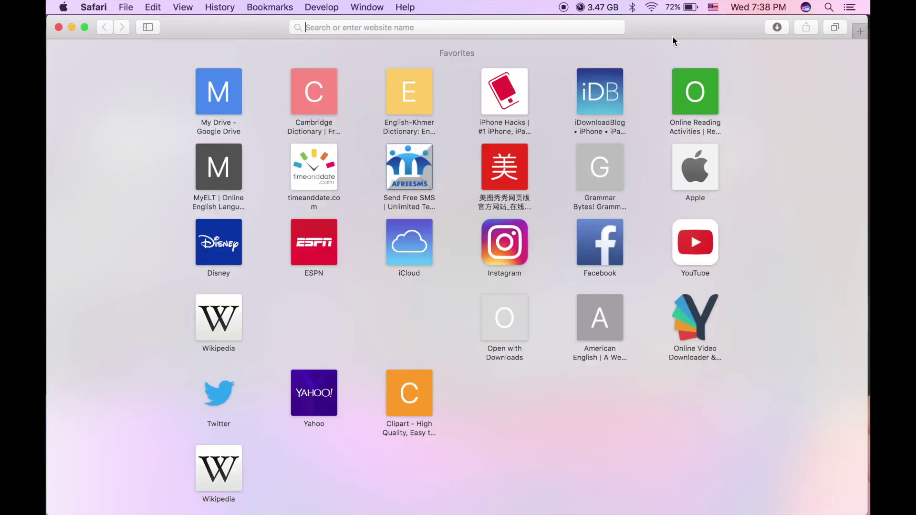
Open Facebook from Safari's favorites and go to the Konkhmer4share page.
{"action": "left_click", "coordinate": [609, 254]}
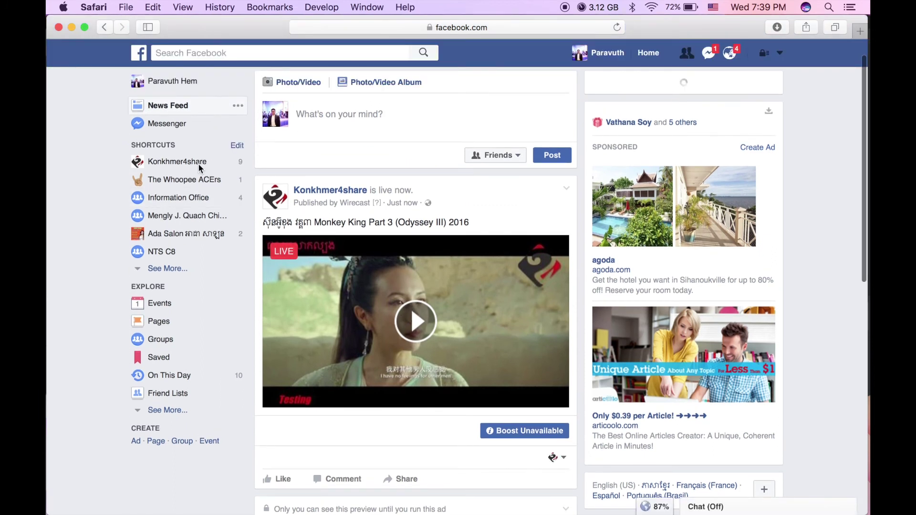
{"action": "scroll", "coordinate": [325, 203], "scroll_direction": "down", "scroll_amount": 5}
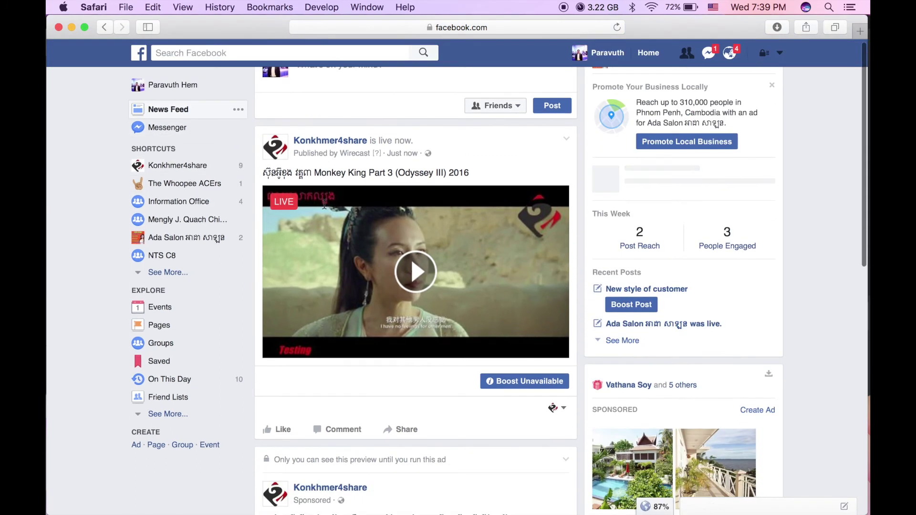
{"action": "scroll", "coordinate": [324, 204], "scroll_direction": "up", "scroll_amount": 5}
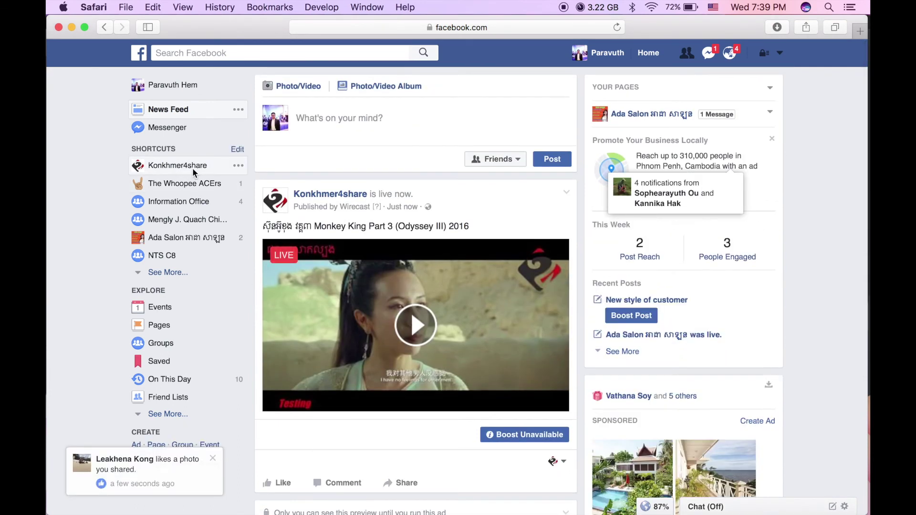
{"action": "left_click", "coordinate": [194, 170]}
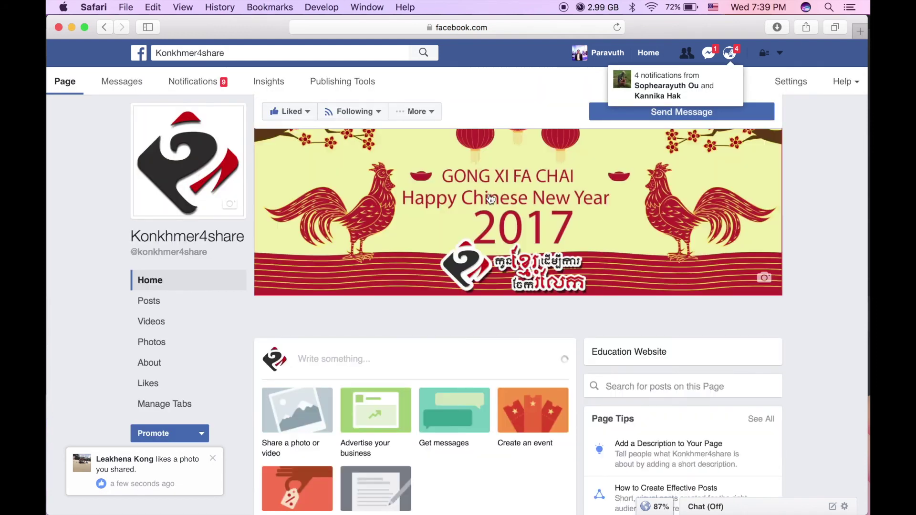
Like the live Monkey King Part 3 post and check which identity is liking it.
{"action": "scroll", "coordinate": [530, 299], "scroll_direction": "down", "scroll_amount": 15}
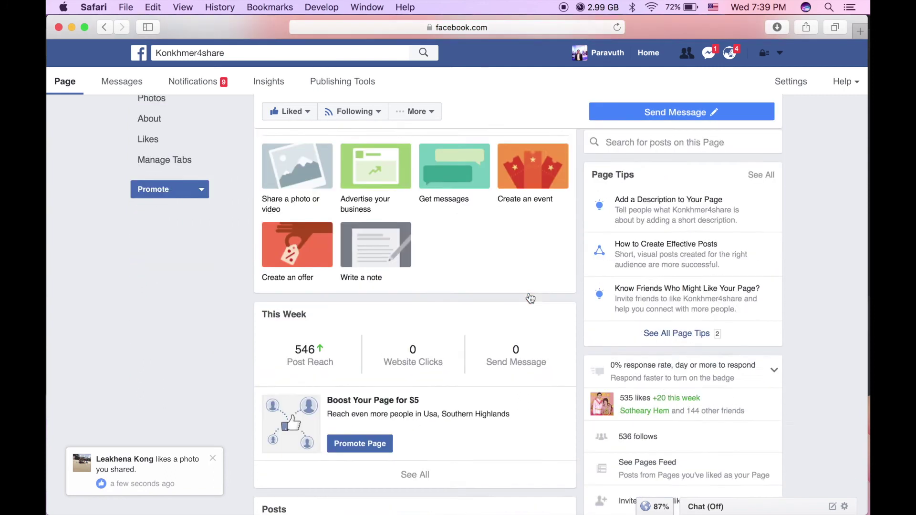
{"action": "scroll", "coordinate": [529, 293], "scroll_direction": "down", "scroll_amount": 5}
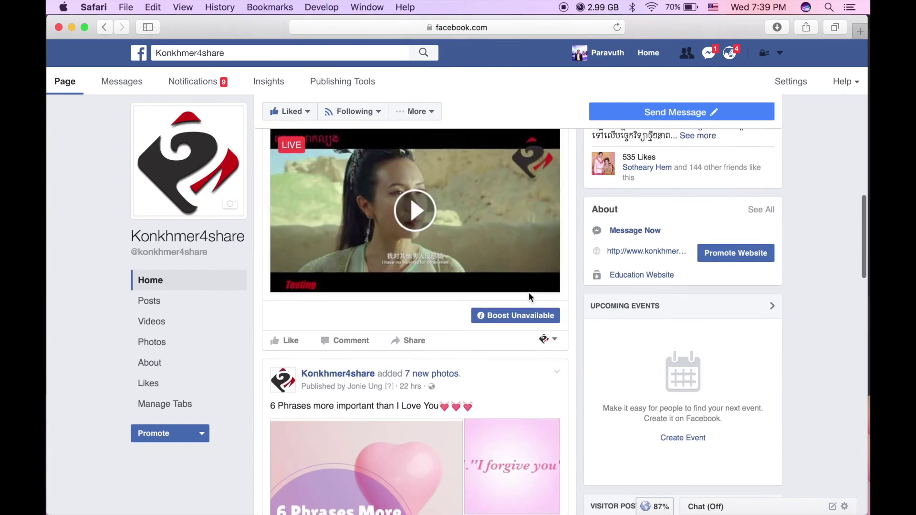
{"action": "scroll", "coordinate": [529, 293], "scroll_direction": "up", "scroll_amount": 3}
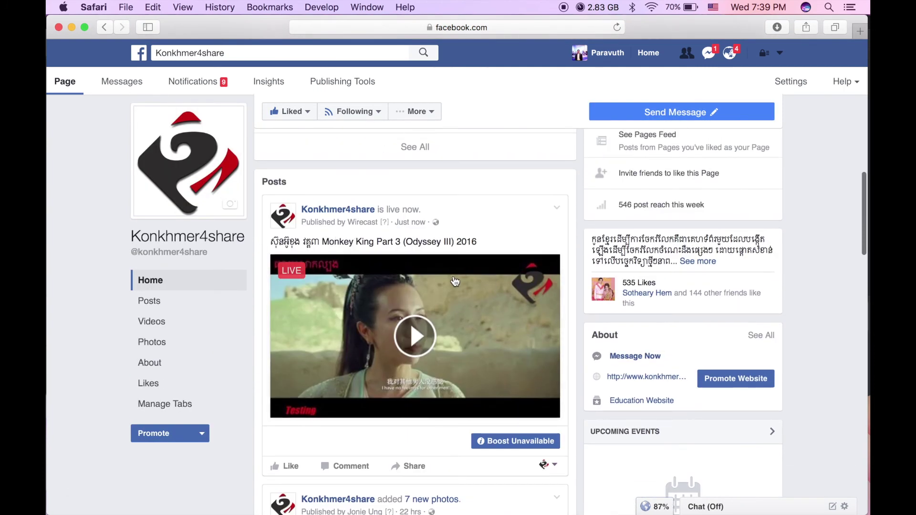
{"action": "scroll", "coordinate": [461, 291], "scroll_direction": "down", "scroll_amount": 5}
{"action": "scroll", "coordinate": [462, 292], "scroll_direction": "down", "scroll_amount": 20}
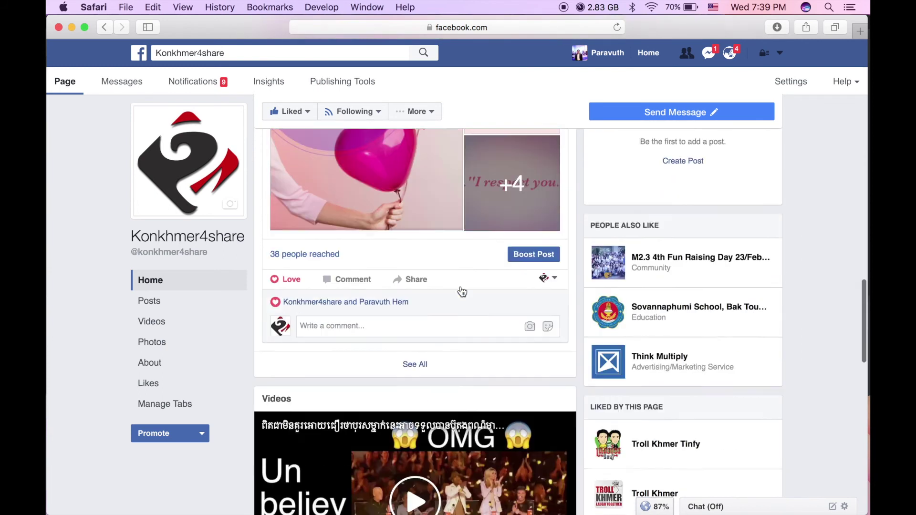
{"action": "scroll", "coordinate": [462, 292], "scroll_direction": "down", "scroll_amount": 8}
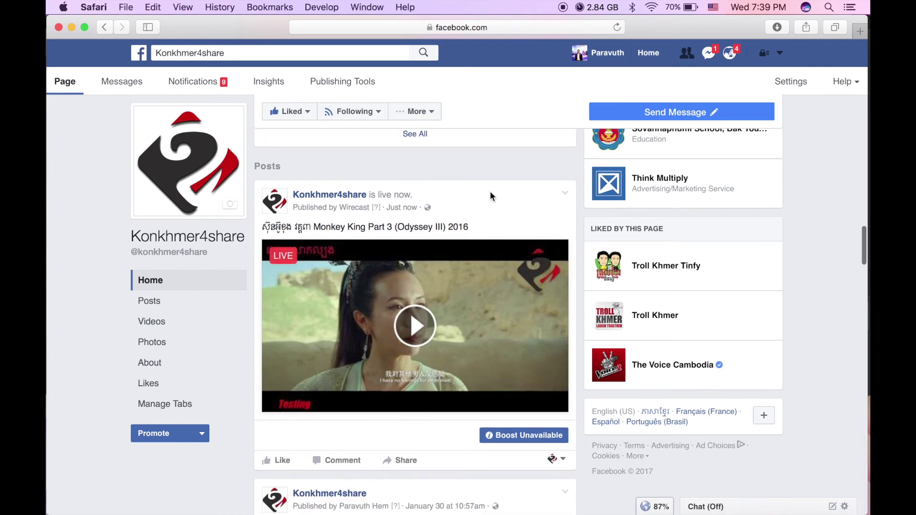
{"action": "scroll", "coordinate": [491, 193], "scroll_direction": "down", "scroll_amount": 3}
{"action": "scroll", "coordinate": [444, 362], "scroll_direction": "down", "scroll_amount": 1}
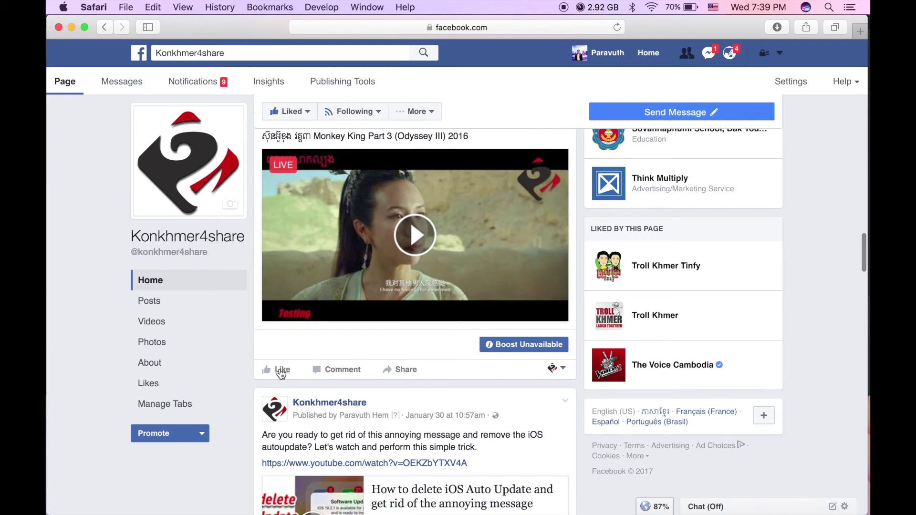
{"action": "mouse_move", "coordinate": [287, 373]}
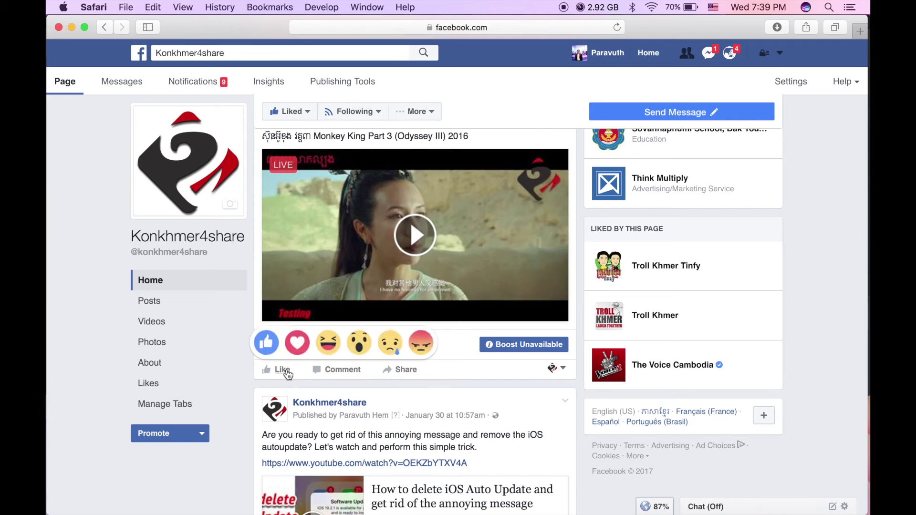
{"action": "left_click", "coordinate": [266, 343]}
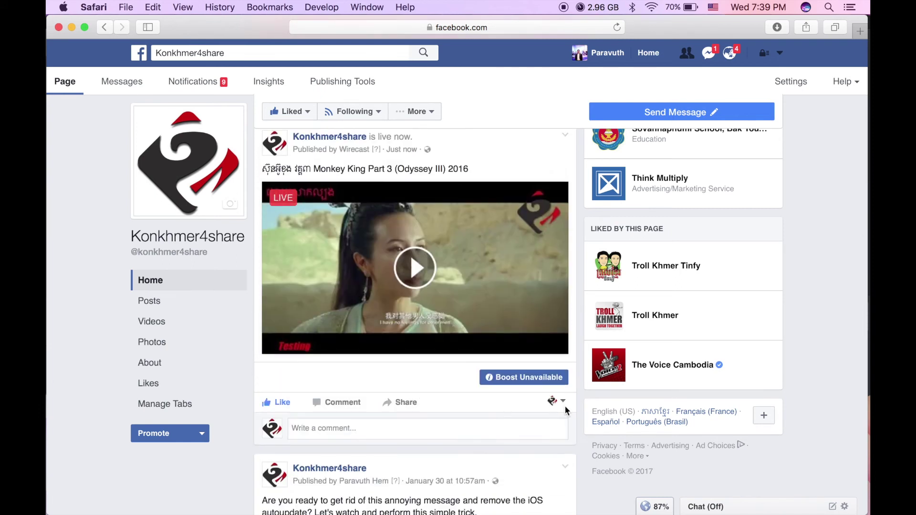
{"action": "left_click", "coordinate": [563, 402]}
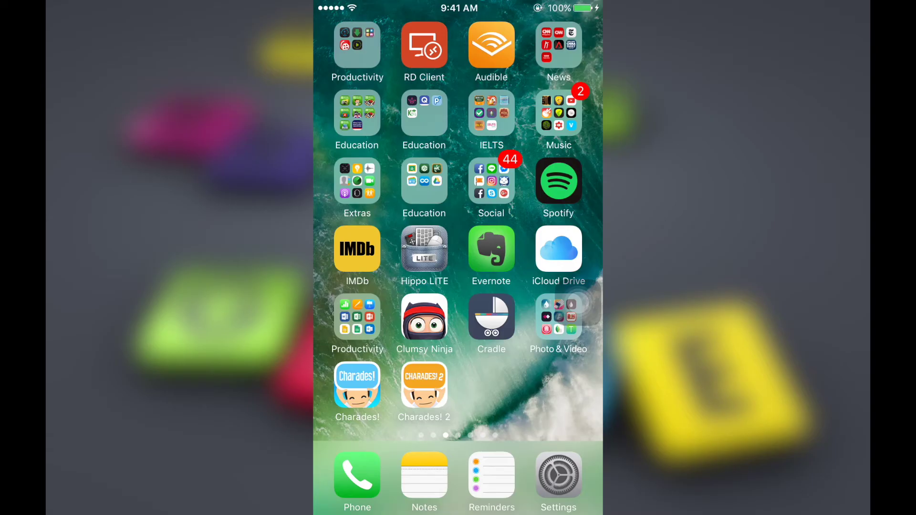
Launch Facebook from the Social folder and play the shared Konkhmer4share live video from Notifications.
{"action": "left_click", "coordinate": [491, 181]}
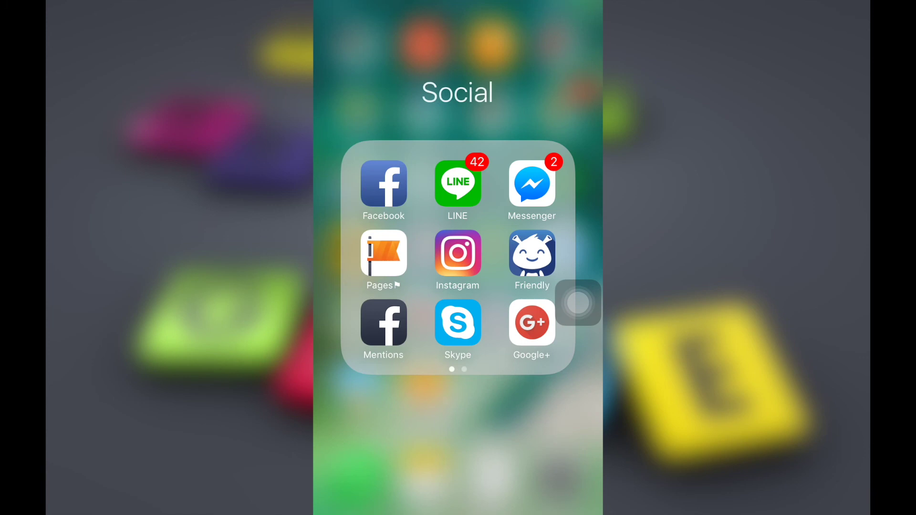
{"action": "left_click", "coordinate": [383, 183]}
{"action": "scroll", "coordinate": [458, 258], "scroll_direction": "down", "scroll_amount": 3}
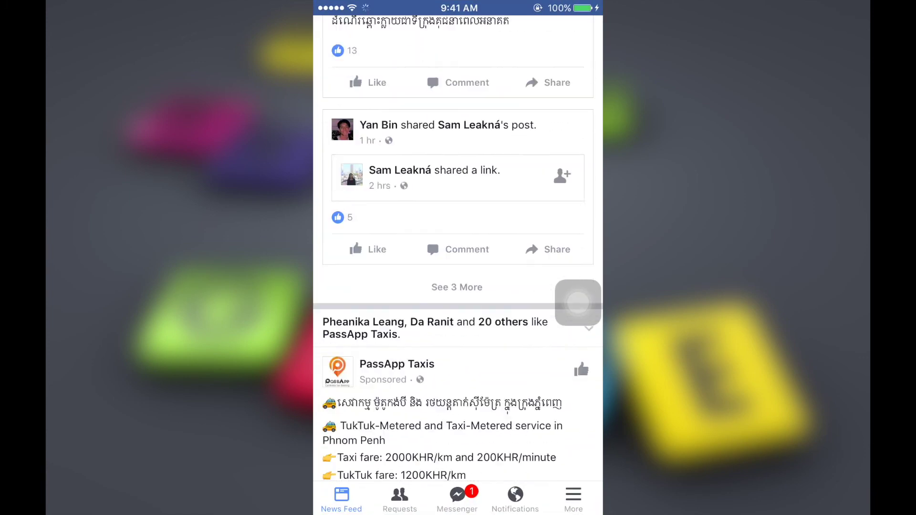
{"action": "left_click", "coordinate": [573, 500]}
{"action": "left_click", "coordinate": [515, 500]}
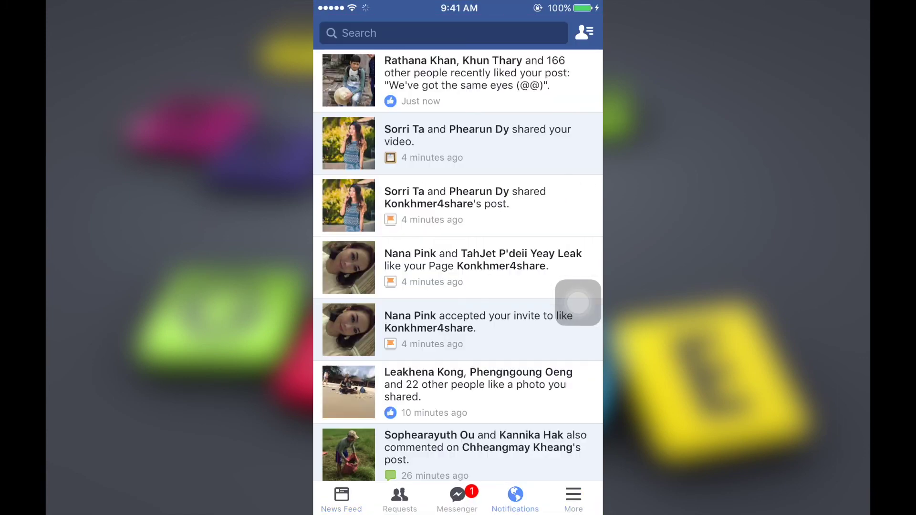
{"action": "left_click", "coordinate": [458, 143]}
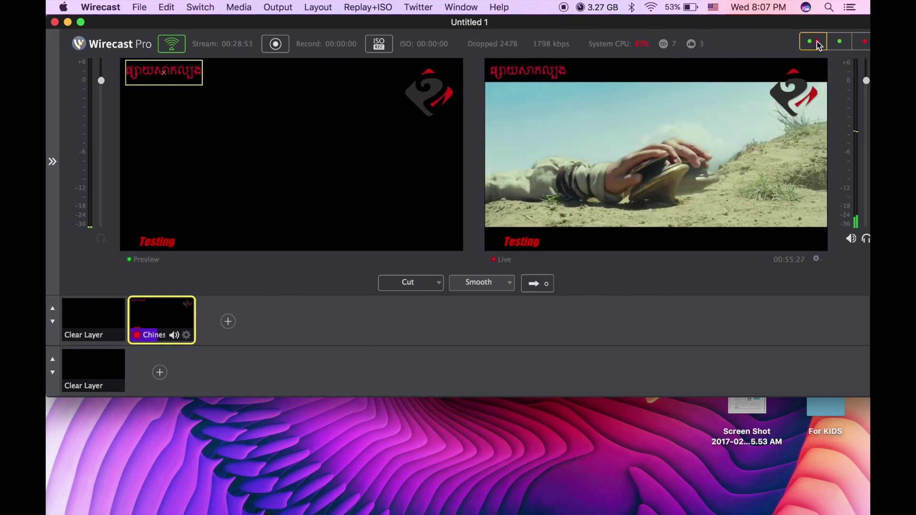
{"action": "left_click", "coordinate": [840, 43]}
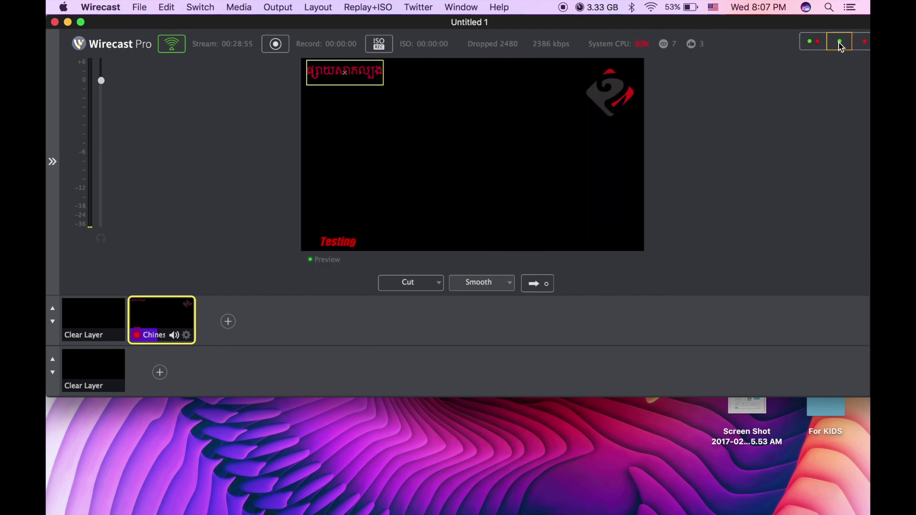
{"action": "left_click", "coordinate": [864, 44]}
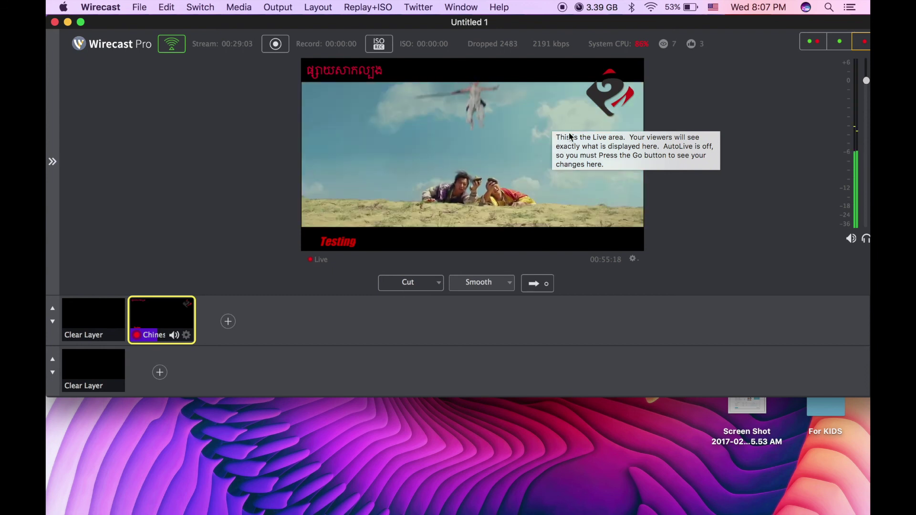
{"action": "mouse_move", "coordinate": [869, 48]}
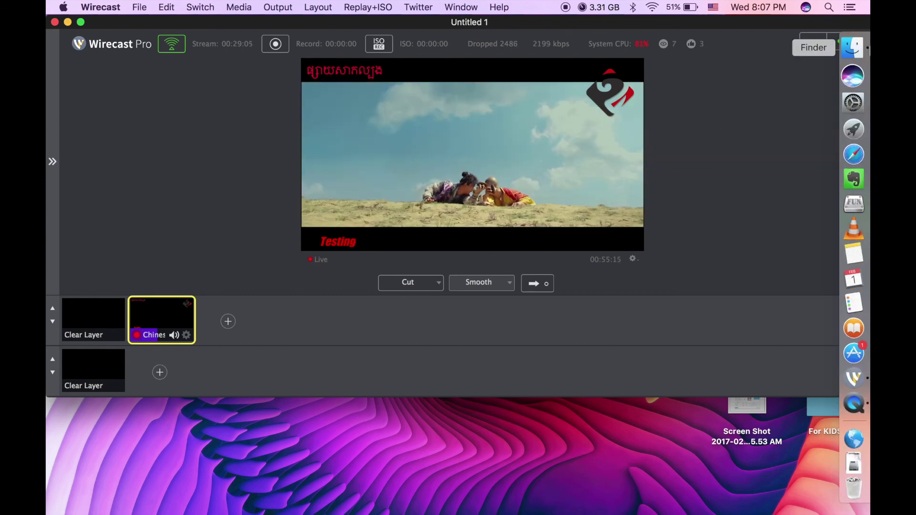
{"action": "left_click", "coordinate": [835, 43]}
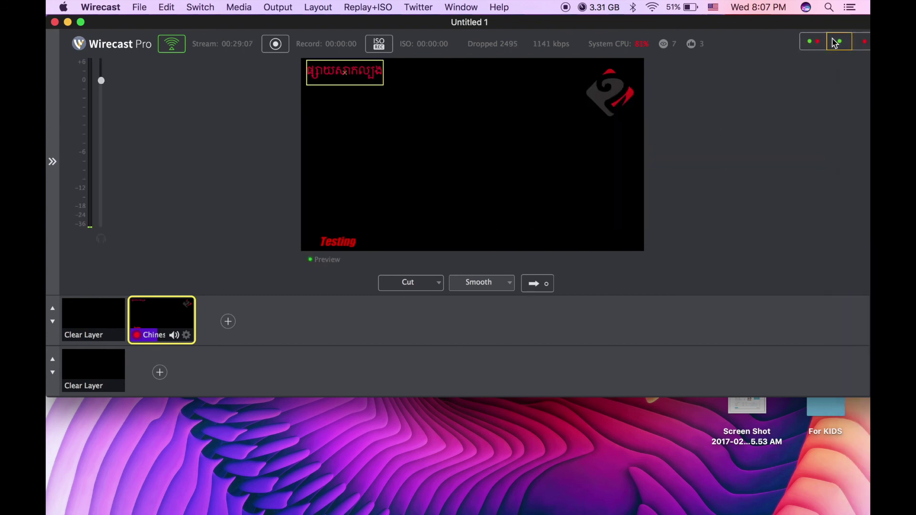
{"action": "left_click", "coordinate": [806, 43]}
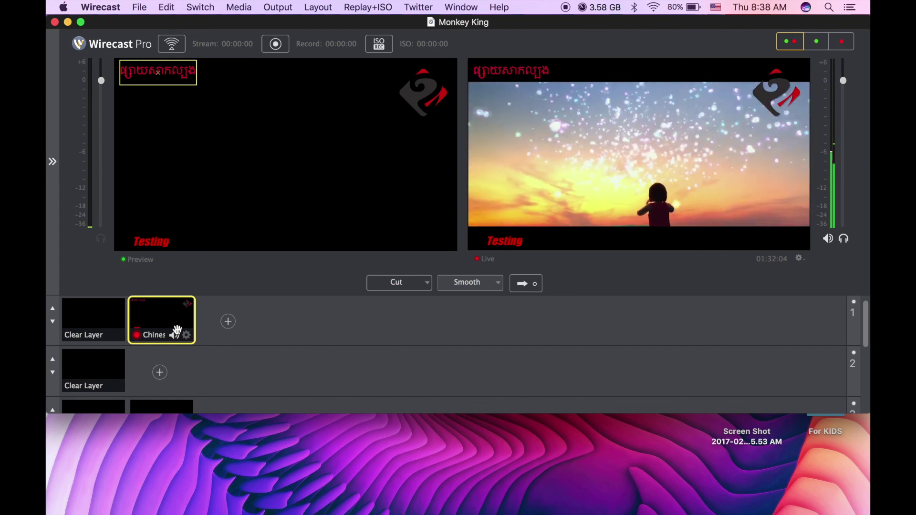
Scrub the preview movie layer to 00:37:02 and send that scene to the live output.
{"action": "left_click", "coordinate": [239, 177]}
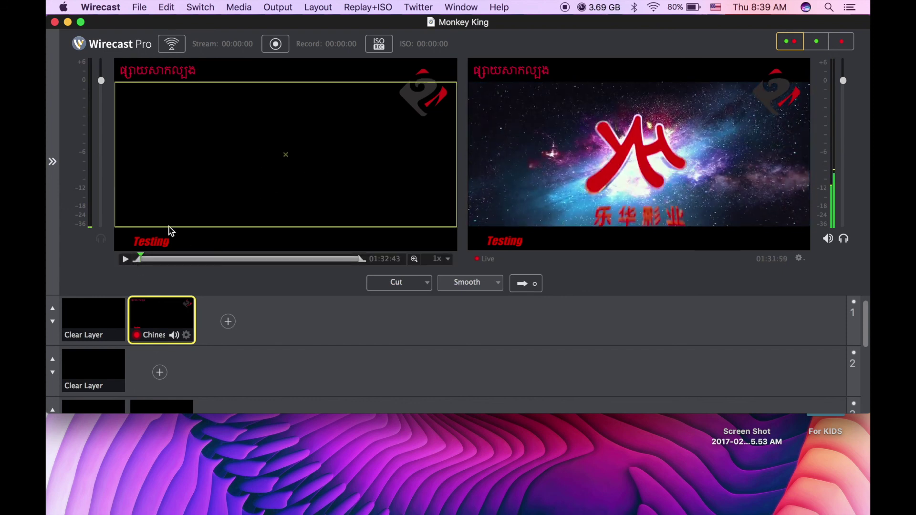
{"action": "left_click_drag", "start_coordinate": [139, 259], "coordinate": [224, 259]}
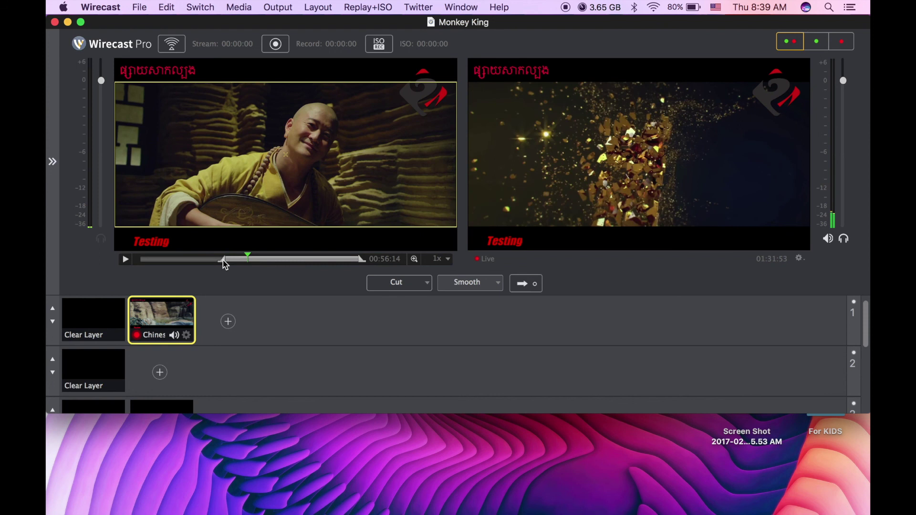
{"action": "left_click_drag", "start_coordinate": [225, 263], "coordinate": [248, 261]}
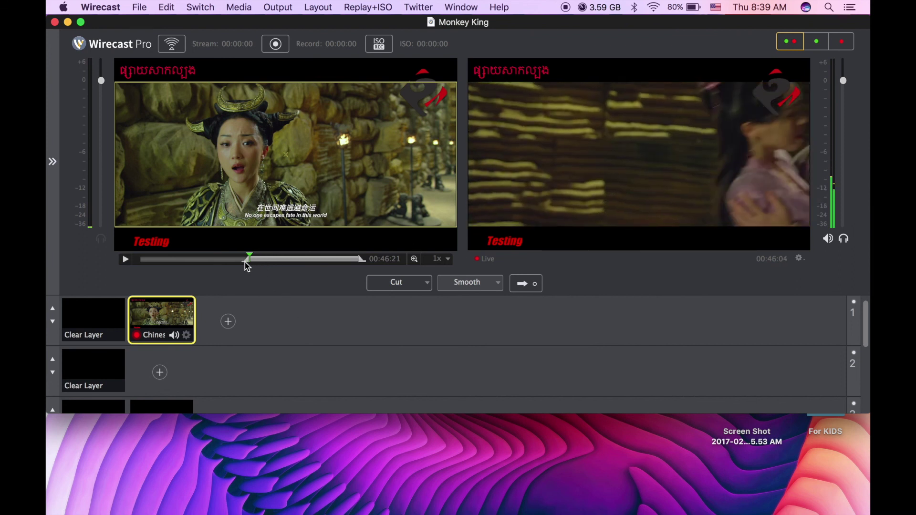
{"action": "left_click_drag", "start_coordinate": [247, 266], "coordinate": [264, 267]}
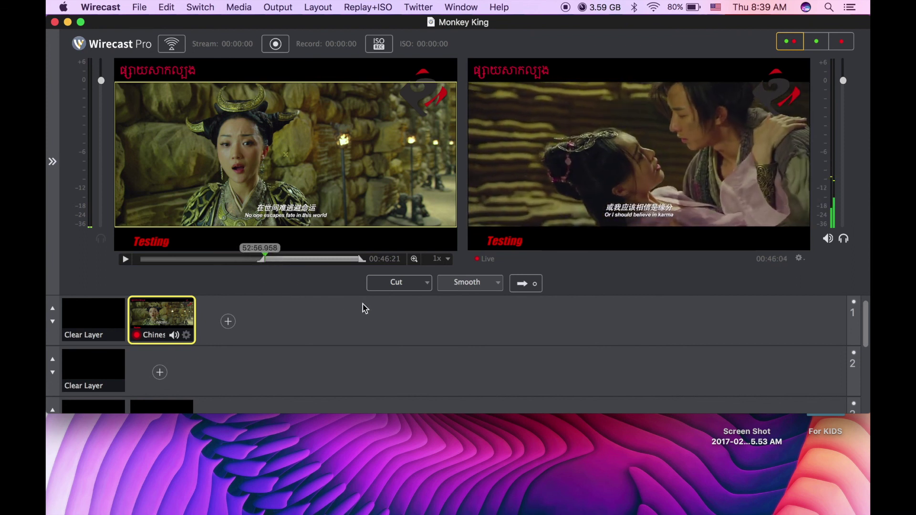
{"action": "left_click", "coordinate": [536, 292]}
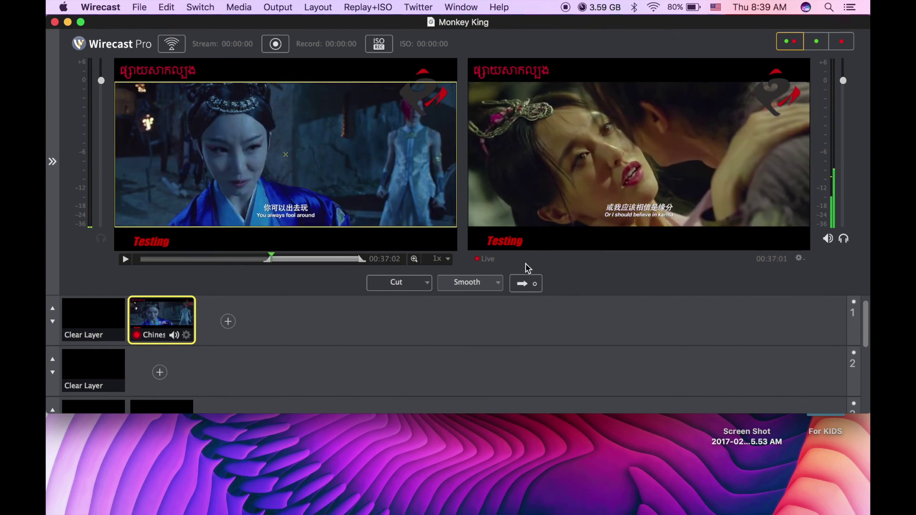